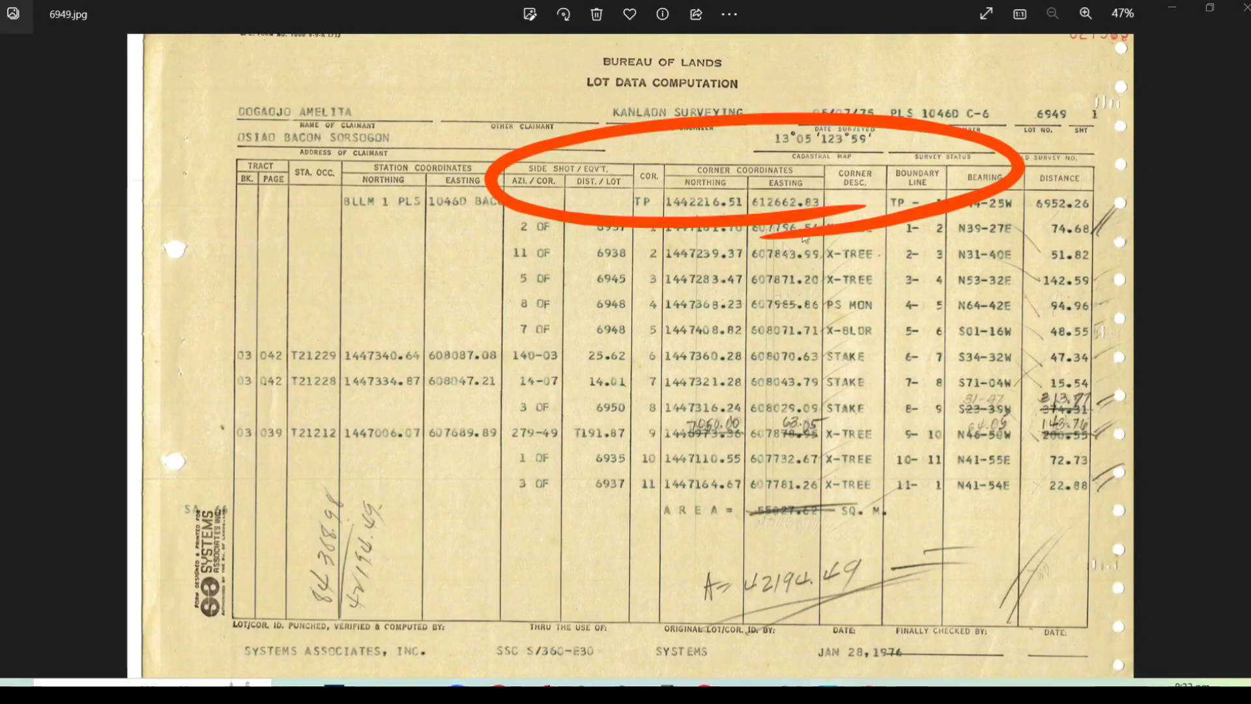
Launch Notepad from the Start search and move it aside from the scanned sheet
{"action": "left_click", "coordinate": [104, 683]}
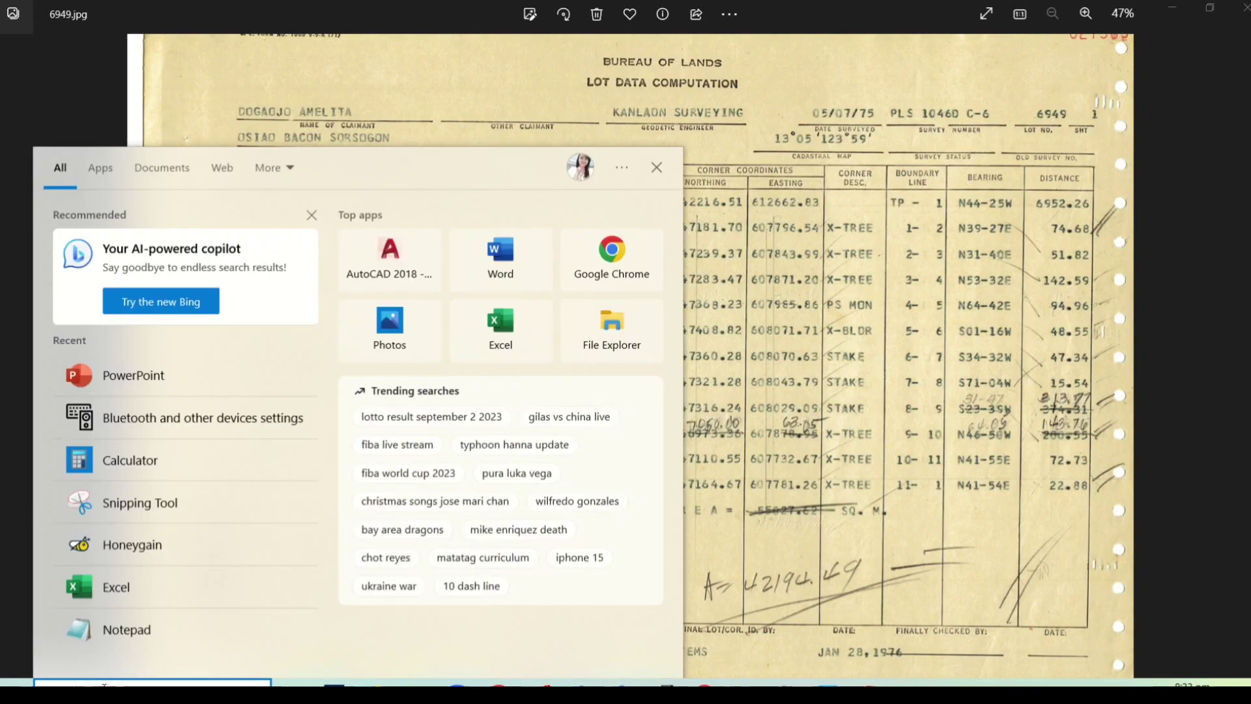
{"action": "type", "text": "NOTE"}
{"action": "key", "text": "Return"}
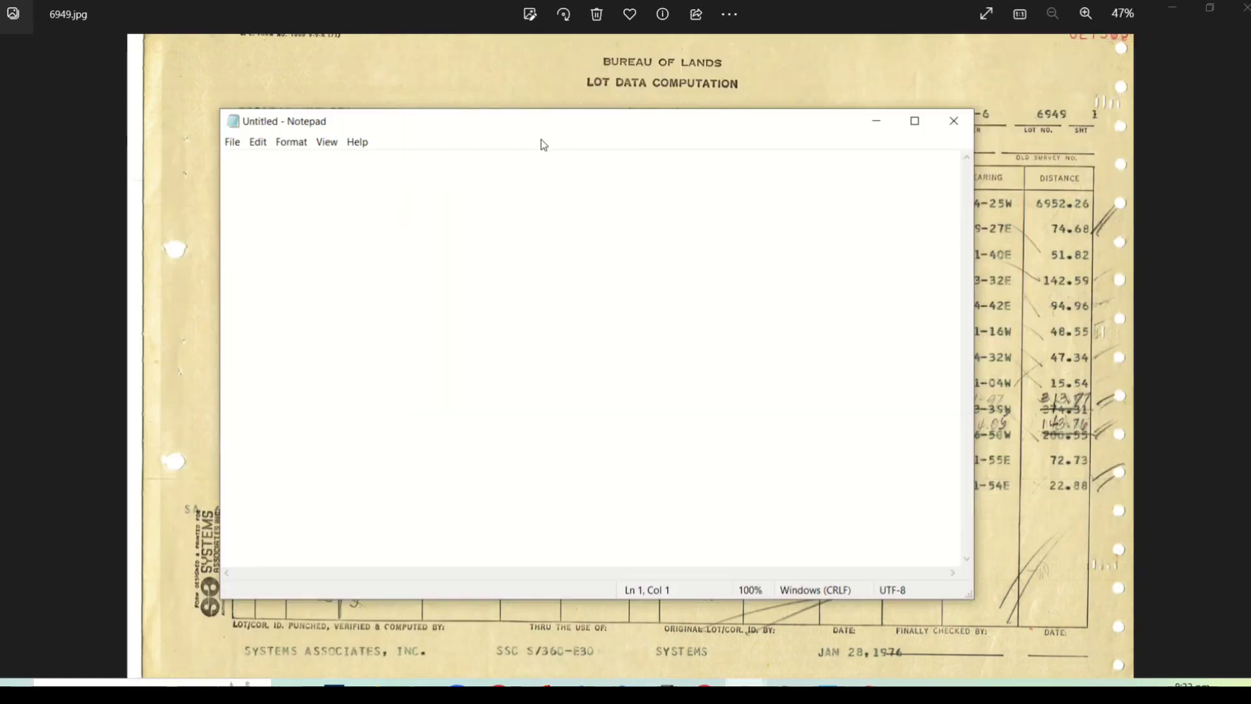
{"action": "left_click_drag", "start_coordinate": [668, 188], "coordinate": [977, 237]}
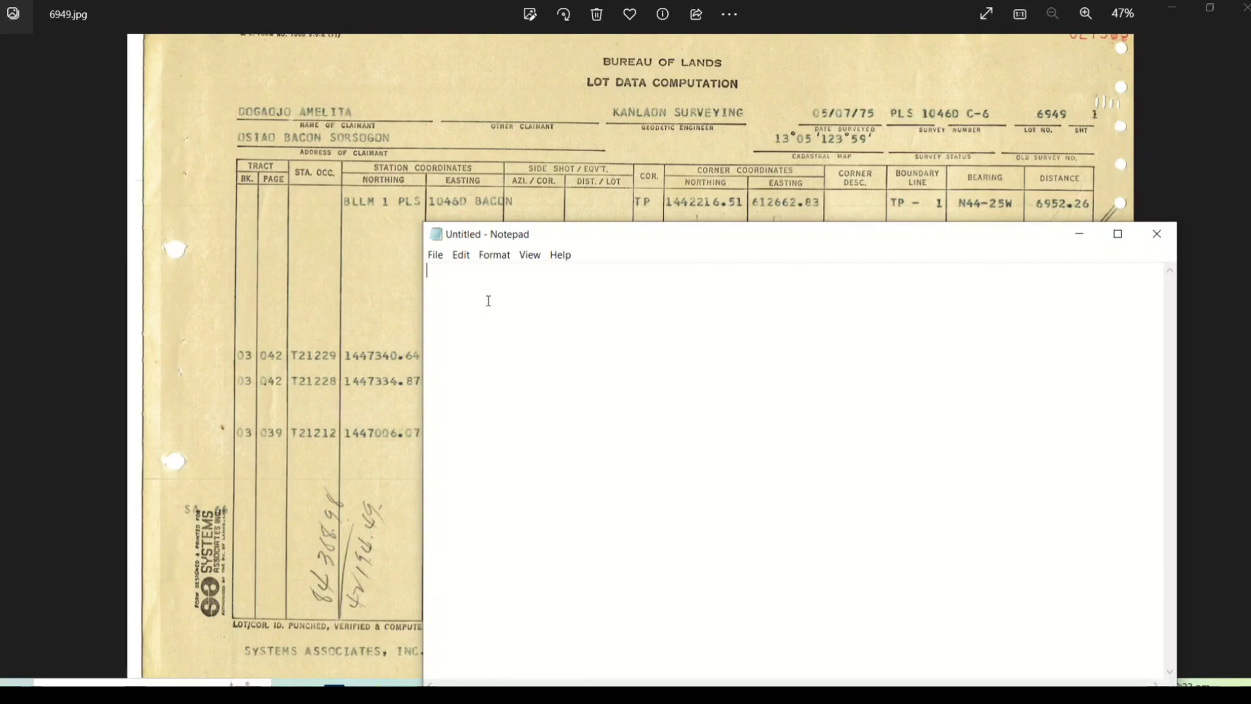
Note the tie point as N= 1442216.51 and E= 612662.83 in Notepad
{"action": "type", "text": "N= 1442216.51"}
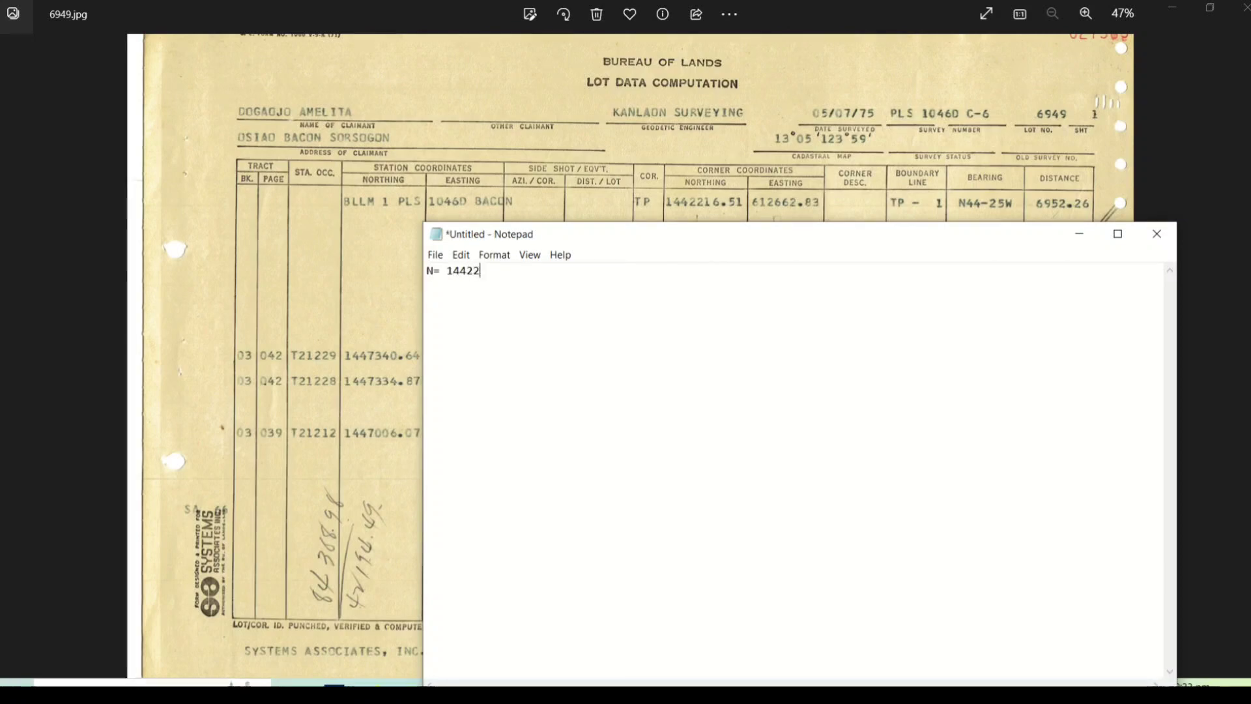
{"action": "key", "text": "Return"}
{"action": "type", "text": "E= 6126"}
{"action": "key", "text": "BackSpace"}
{"action": "type", "text": "2.83"}
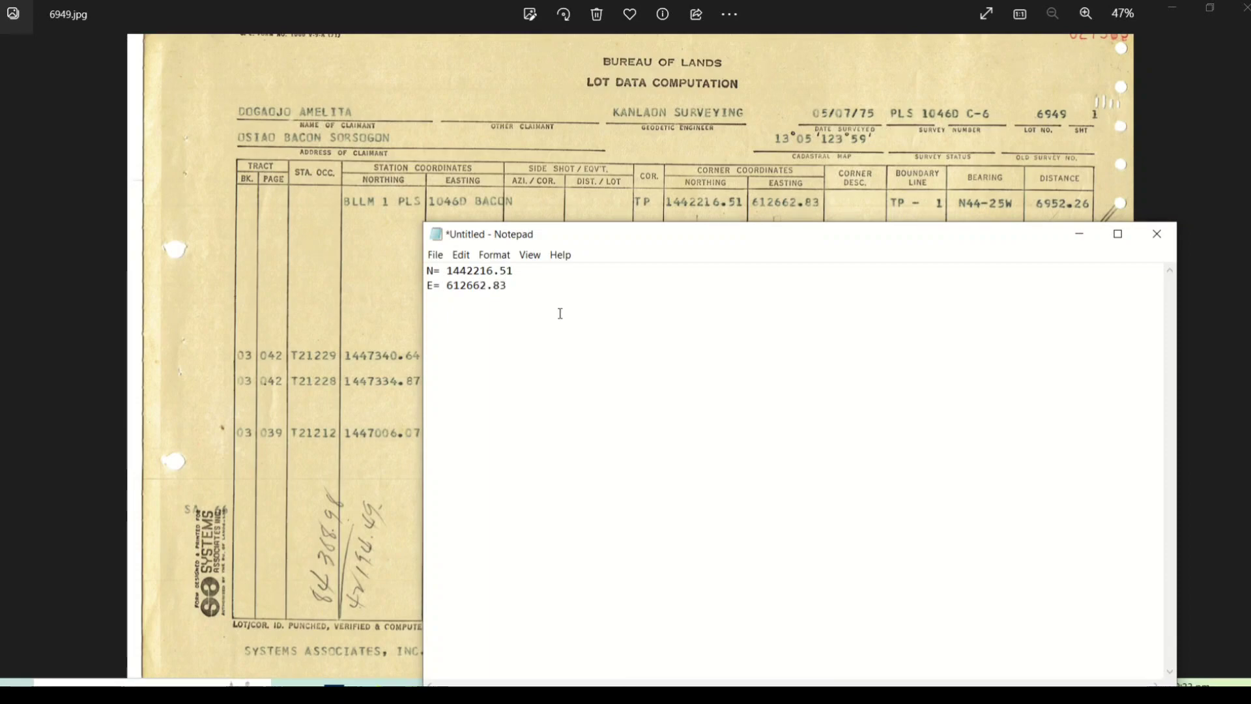
{"action": "left_click", "coordinate": [1075, 235]}
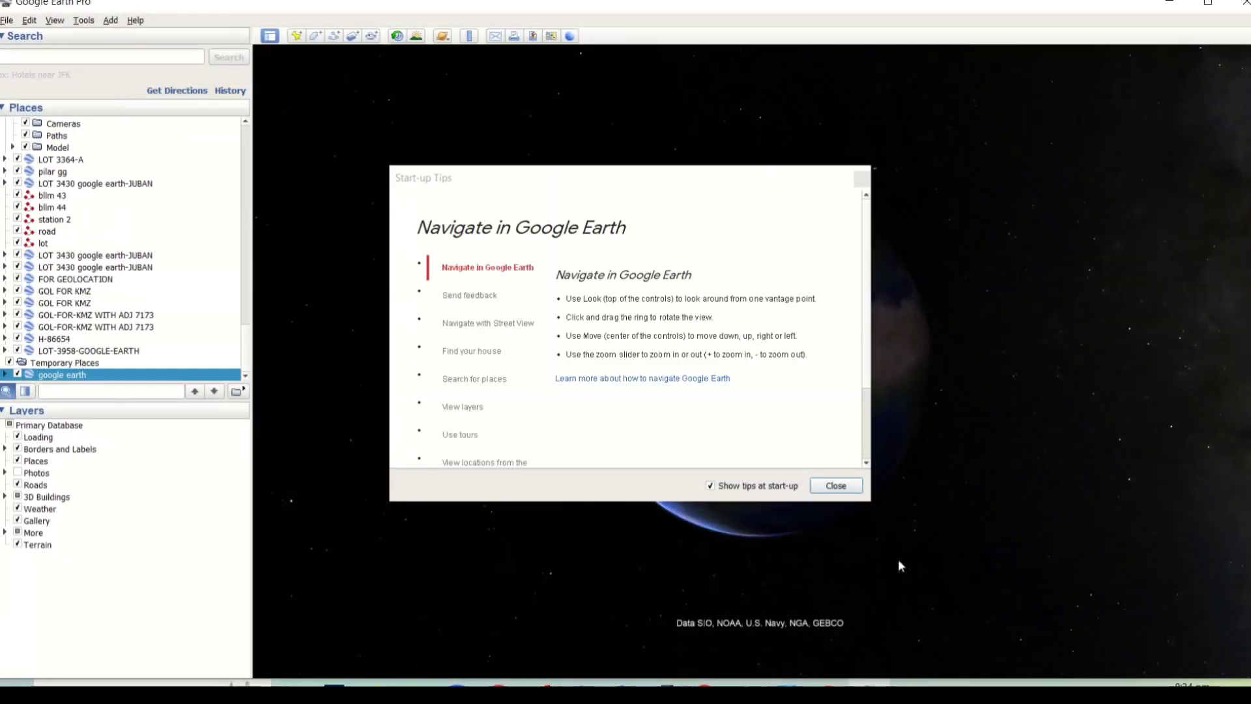
Close the start-up tips and zoom the globe toward the Philippines
{"action": "left_click", "coordinate": [828, 483]}
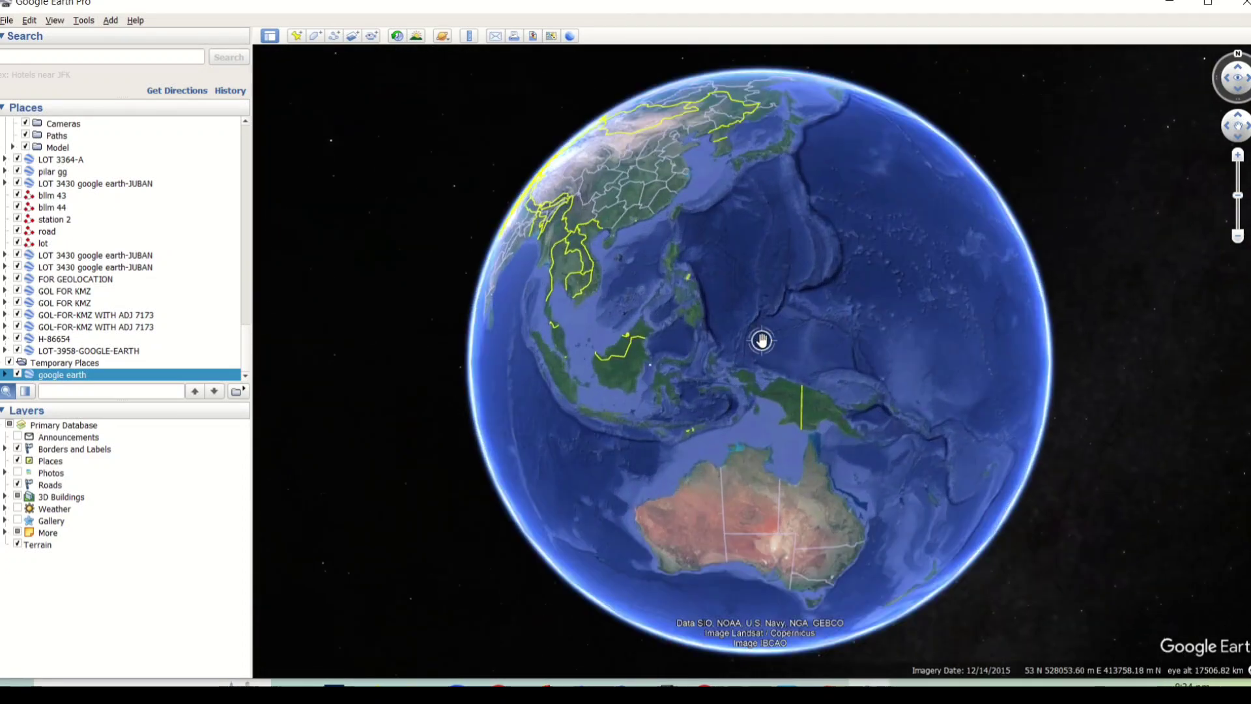
{"action": "scroll", "coordinate": [760, 335], "scroll_direction": "down", "scroll_amount": 3}
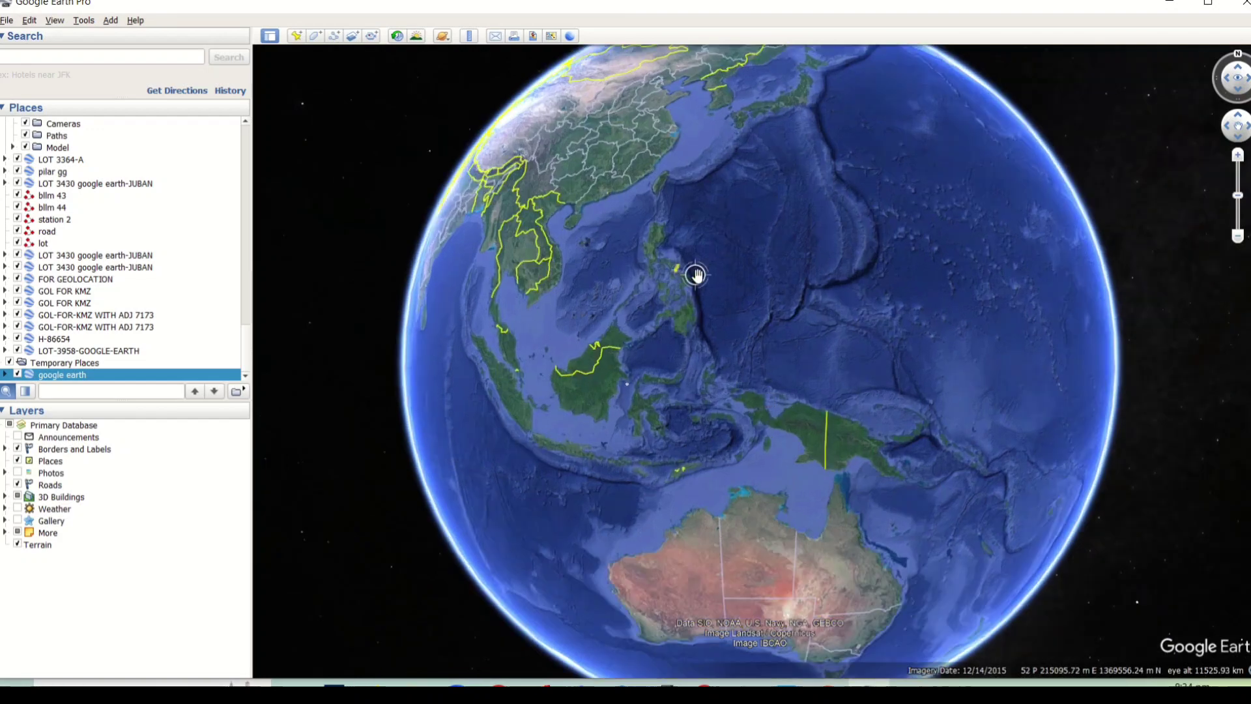
{"action": "scroll", "coordinate": [696, 275], "scroll_direction": "down", "scroll_amount": 2}
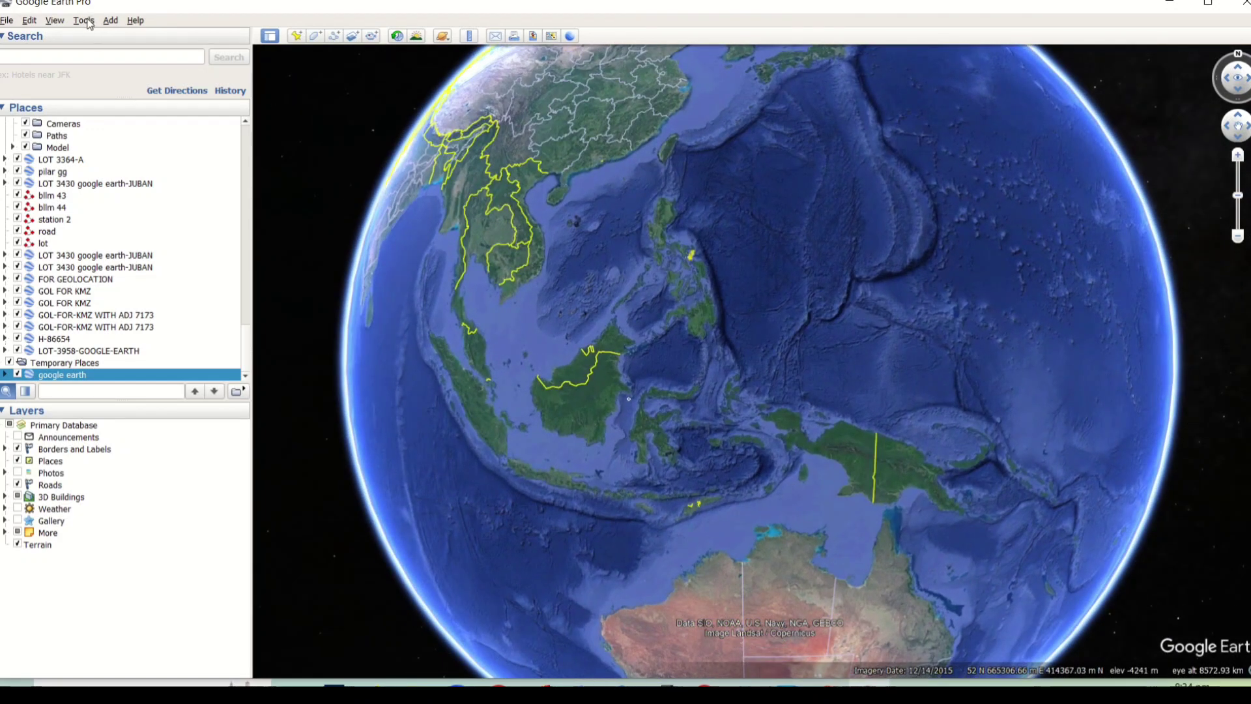
{"action": "left_click", "coordinate": [6, 20]}
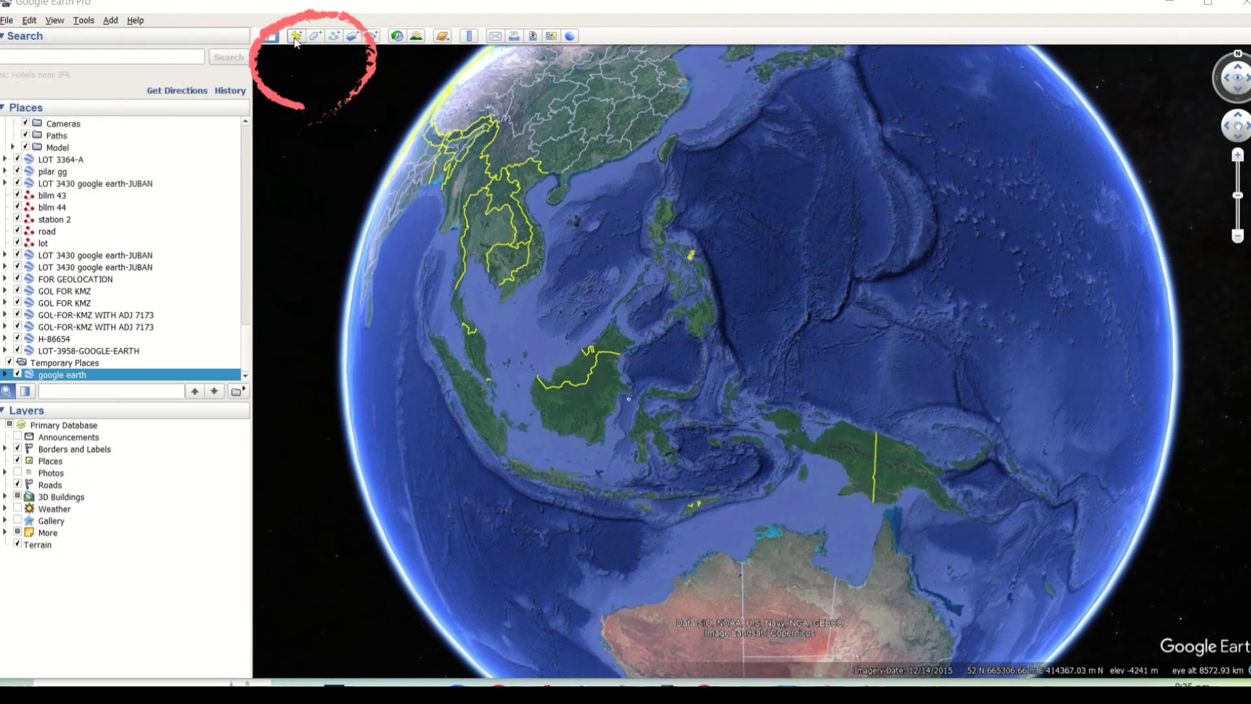
Add a new placemark, rename it BLLM 1-BACON, and change its zone to 51 P
{"action": "left_click", "coordinate": [296, 37]}
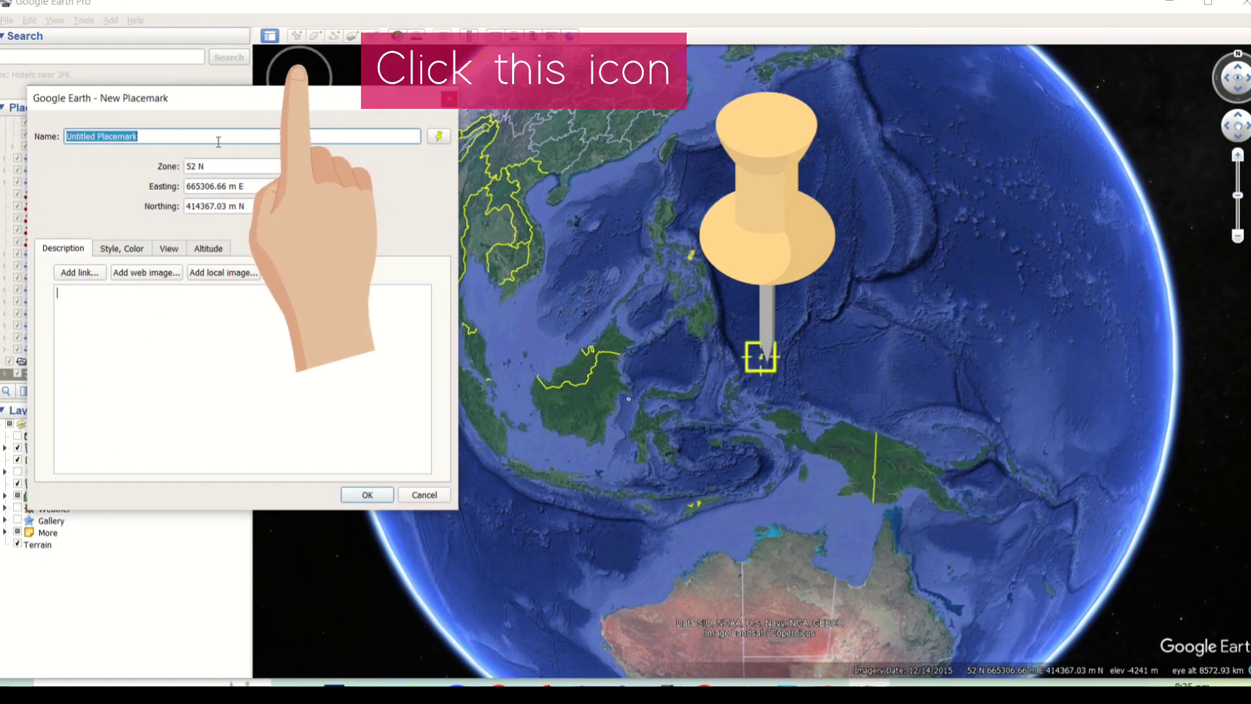
{"action": "mouse_move", "coordinate": [786, 684]}
{"action": "left_click", "coordinate": [786, 599]}
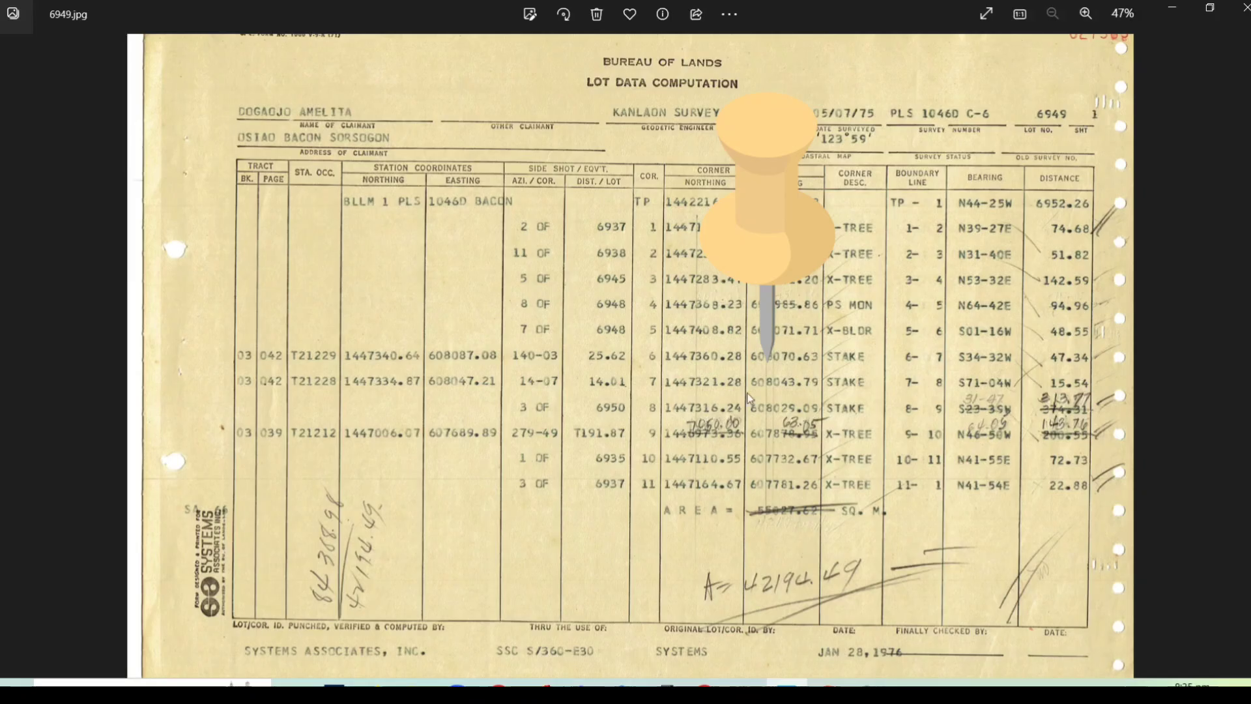
{"action": "left_click", "coordinate": [1169, 9]}
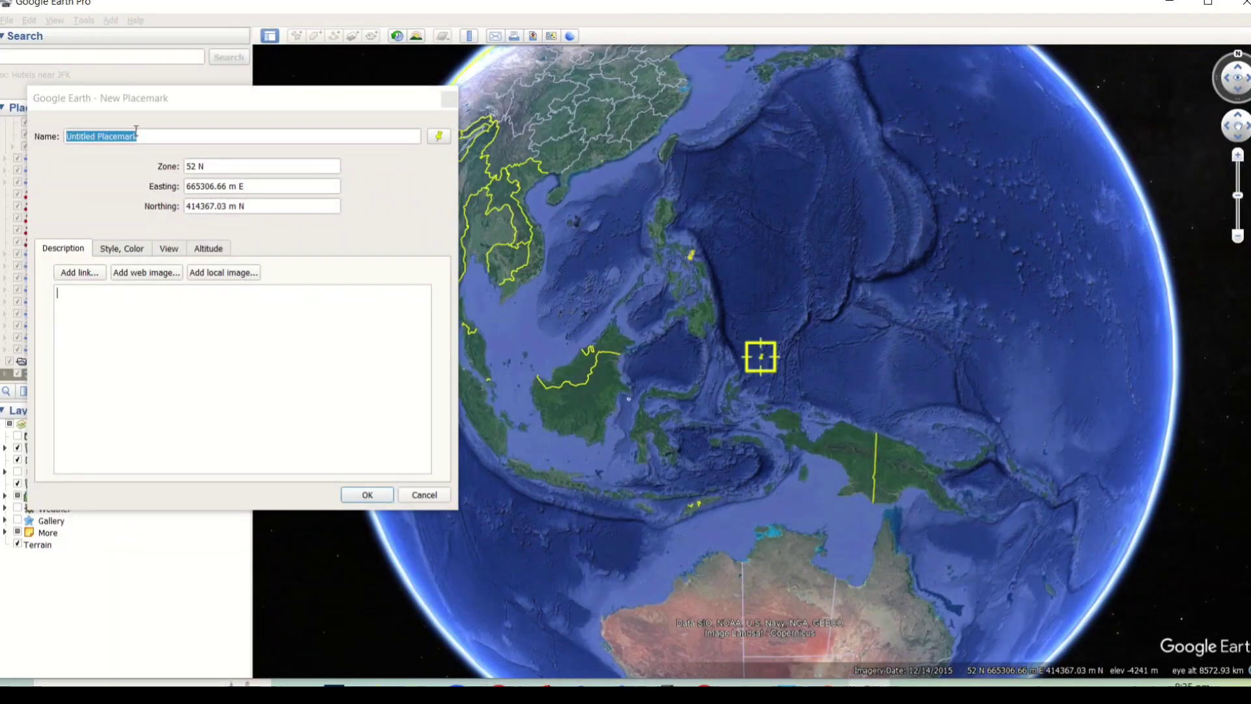
{"action": "left_click", "coordinate": [136, 136]}
{"action": "double_click", "coordinate": [85, 137]}
{"action": "key", "text": "BackSpace"}
{"action": "key", "text": "BackSpace"}
{"action": "key", "text": "BackSpace"}
{"action": "key", "text": "BackSpace"}
{"action": "key", "text": "BackSpace"}
{"action": "key", "text": "BackSpace"}
{"action": "key", "text": "BackSpace"}
{"action": "key", "text": "BackSpace"}
{"action": "key", "text": "BackSpace"}
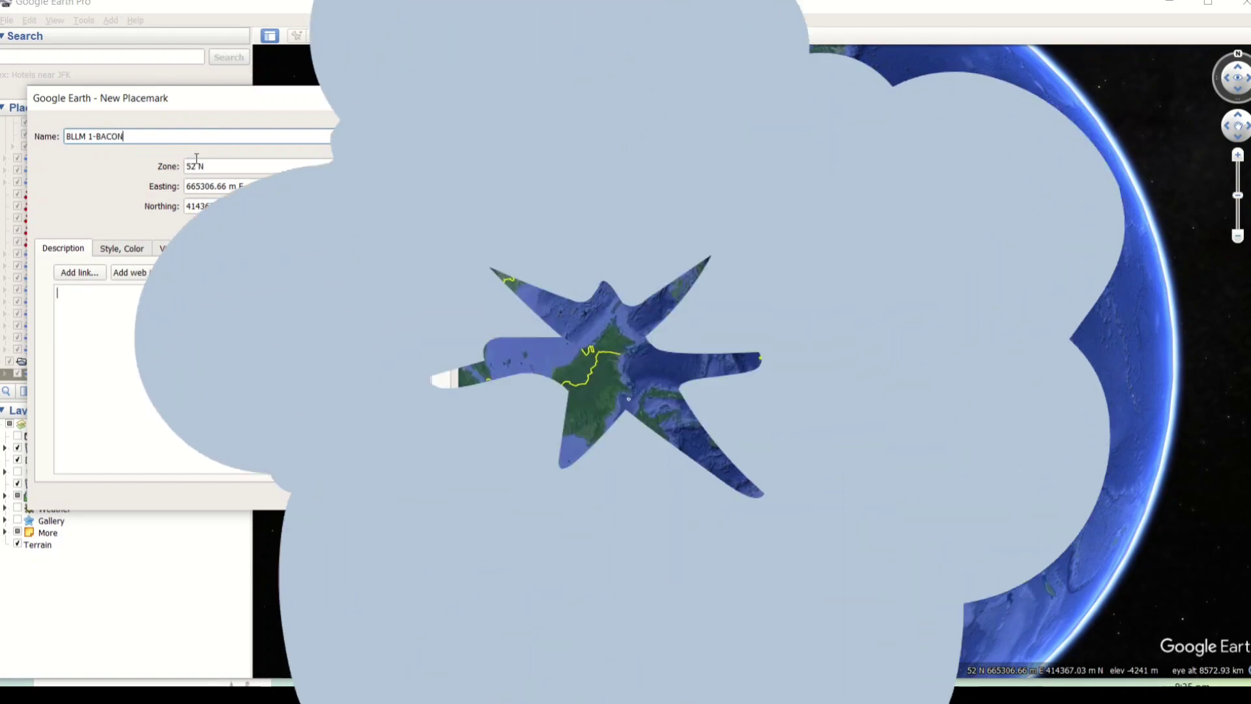
{"action": "left_click", "coordinate": [198, 167]}
{"action": "key", "text": "BackSpace"}
{"action": "type", "text": "1 "}
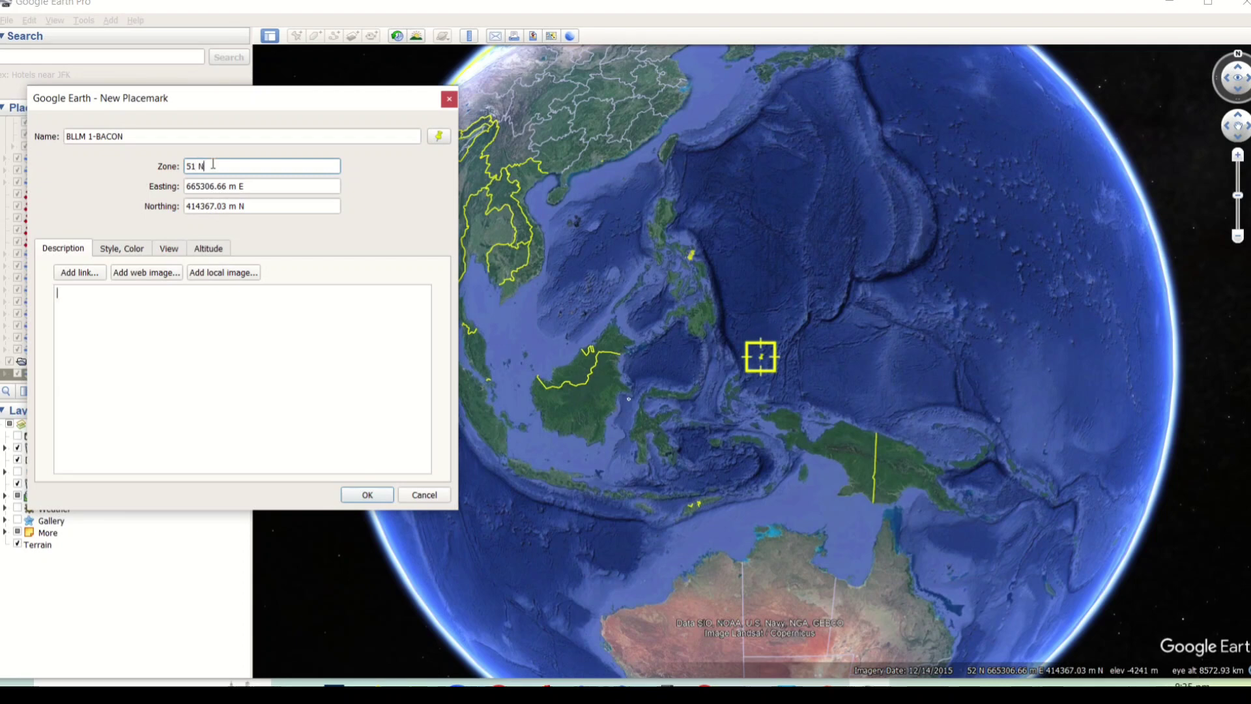
{"action": "type", "text": "P"}
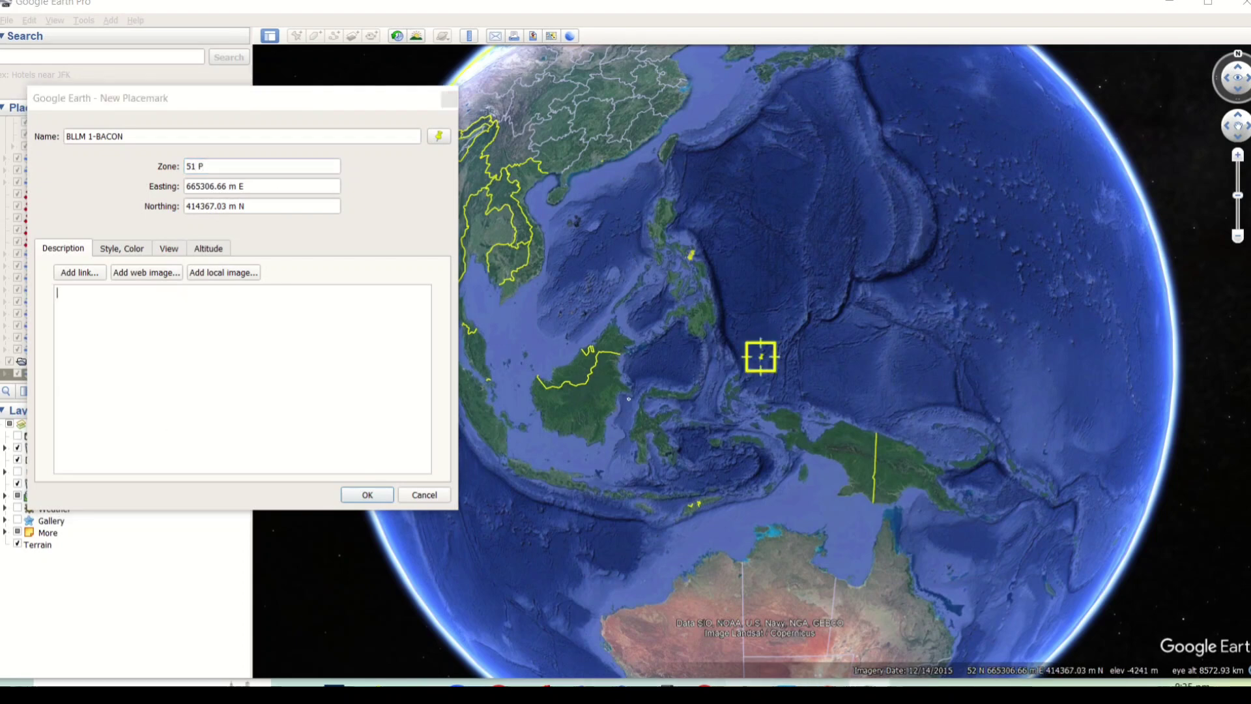
Close the empty Notepad and place the coordinate notes beside the placemark dialog
{"action": "mouse_move", "coordinate": [745, 685]}
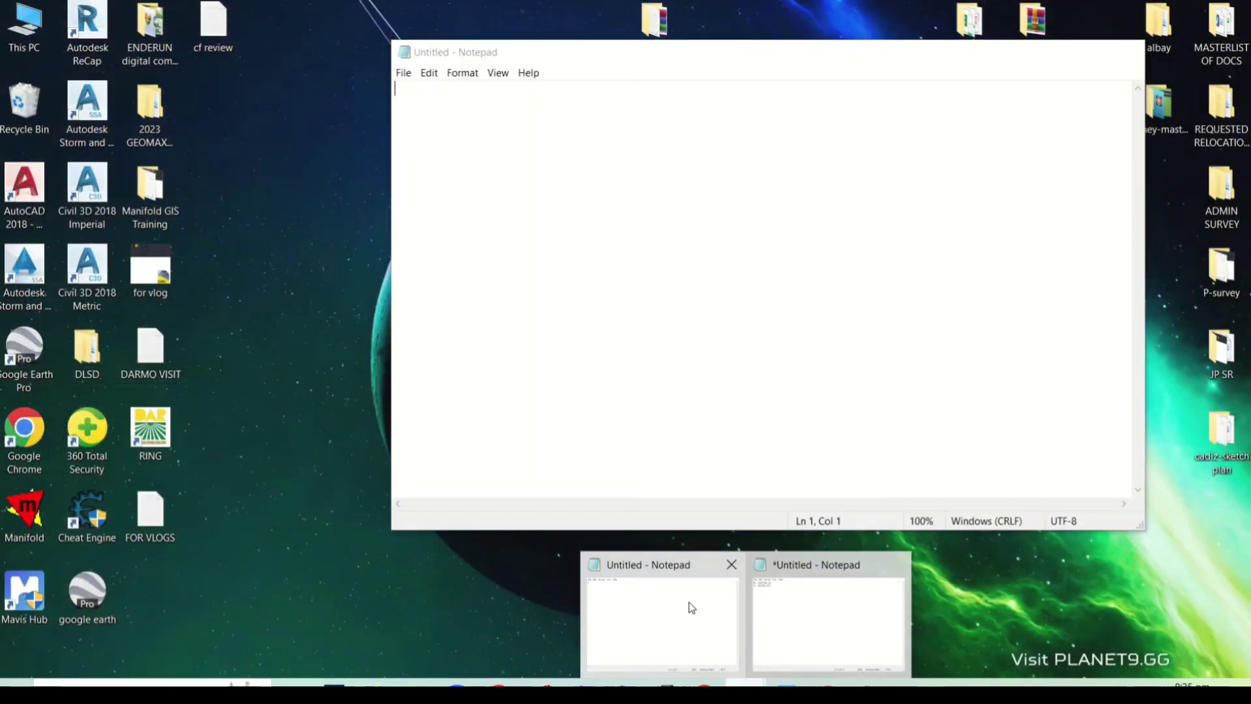
{"action": "left_click", "coordinate": [690, 601]}
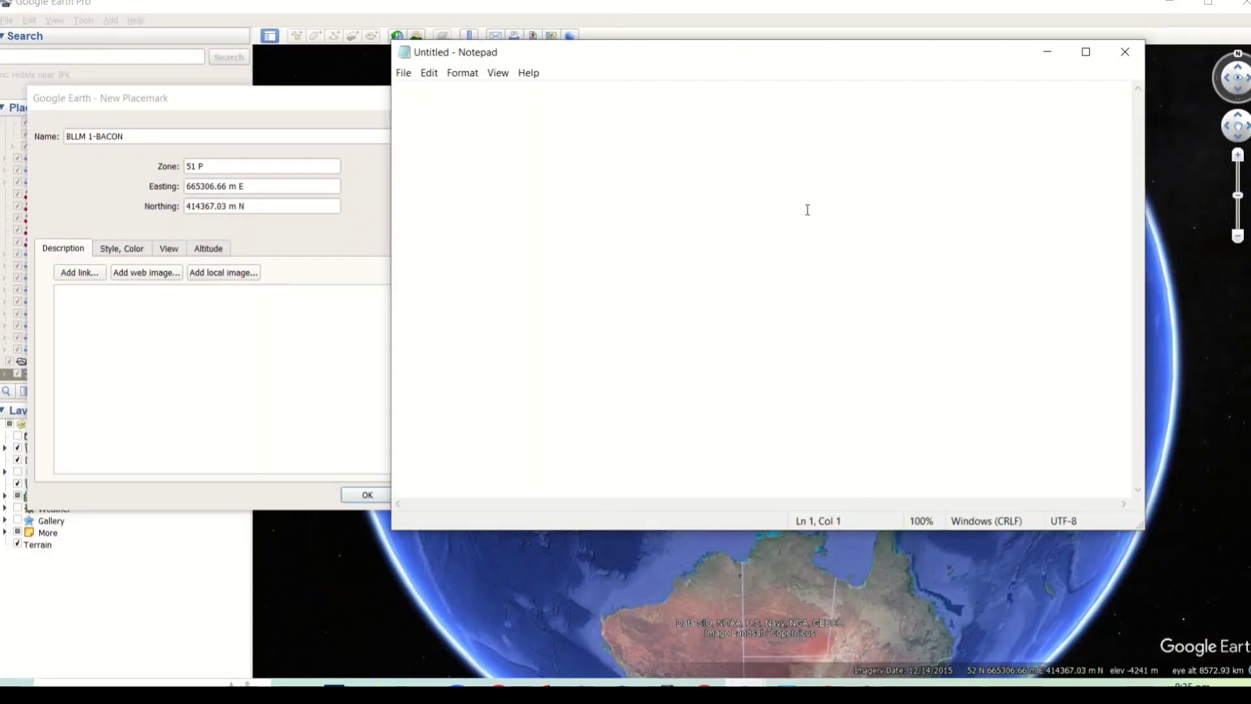
{"action": "left_click", "coordinate": [1125, 51]}
{"action": "mouse_move", "coordinate": [745, 684]}
{"action": "left_click", "coordinate": [740, 619]}
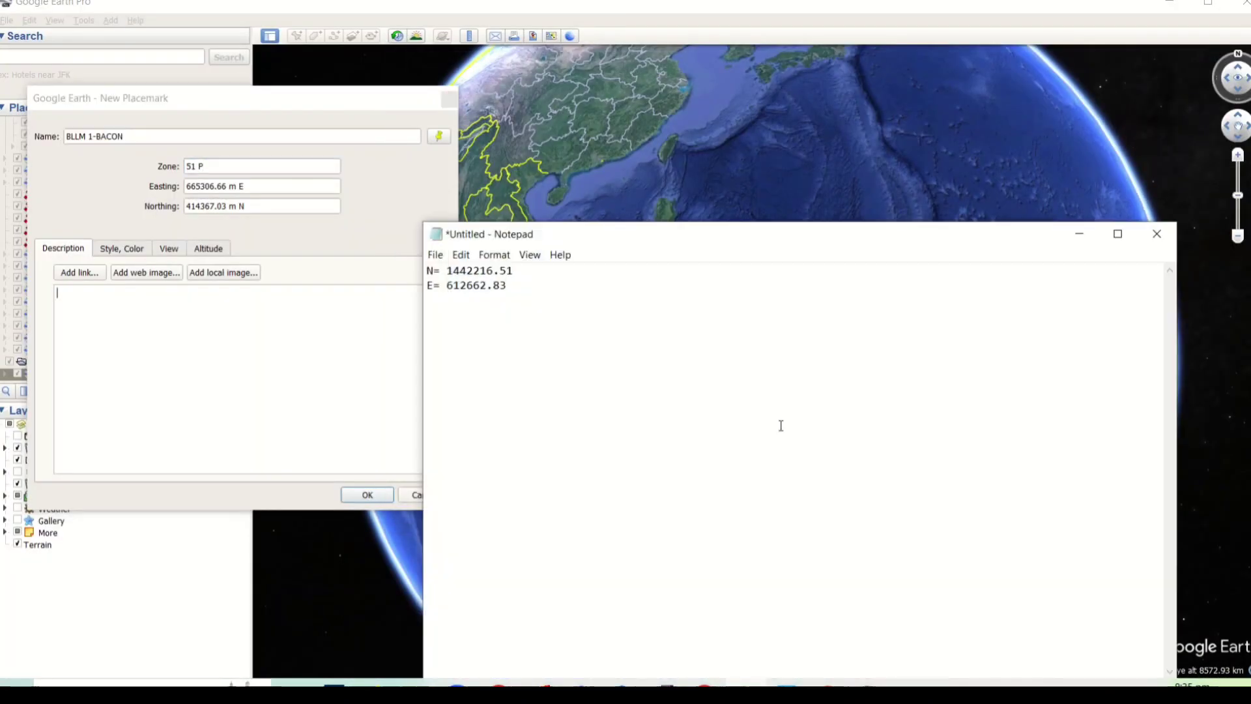
{"action": "left_click_drag", "start_coordinate": [845, 236], "coordinate": [909, 124]}
{"action": "left_click", "coordinate": [243, 103]}
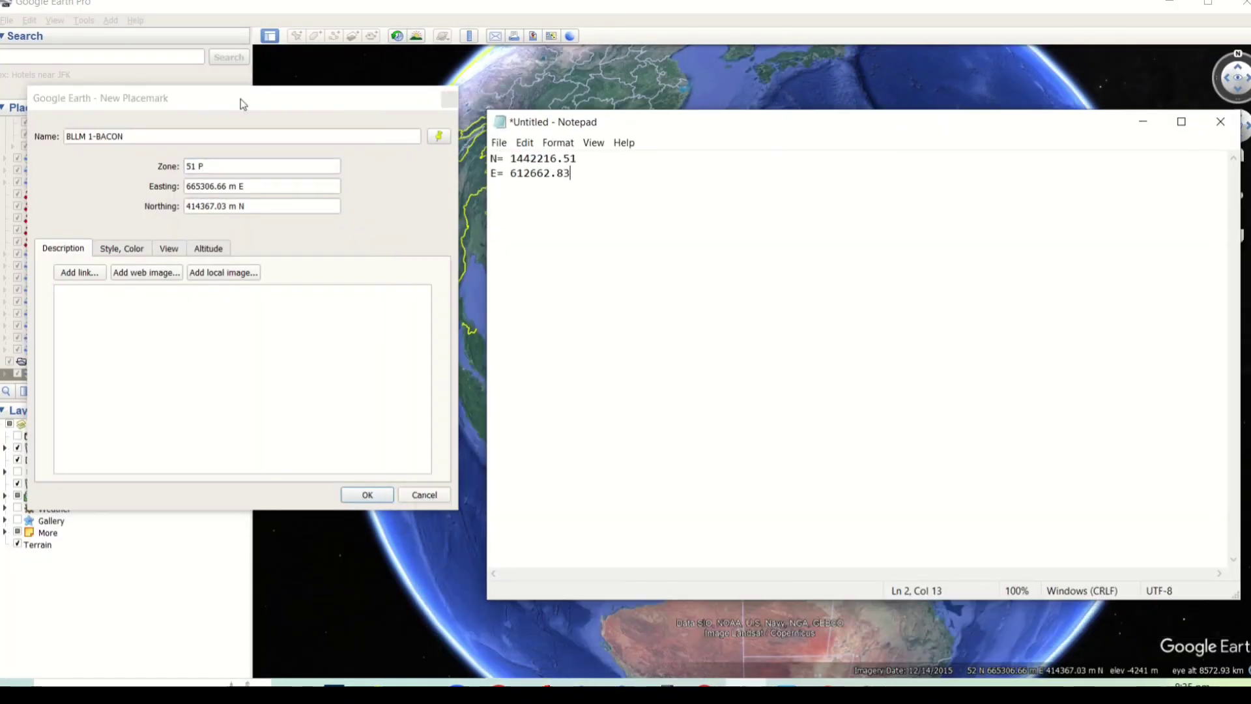
Copy the easting 612662.83 from the notes into the placemark's Easting field
{"action": "double_click", "coordinate": [226, 185]}
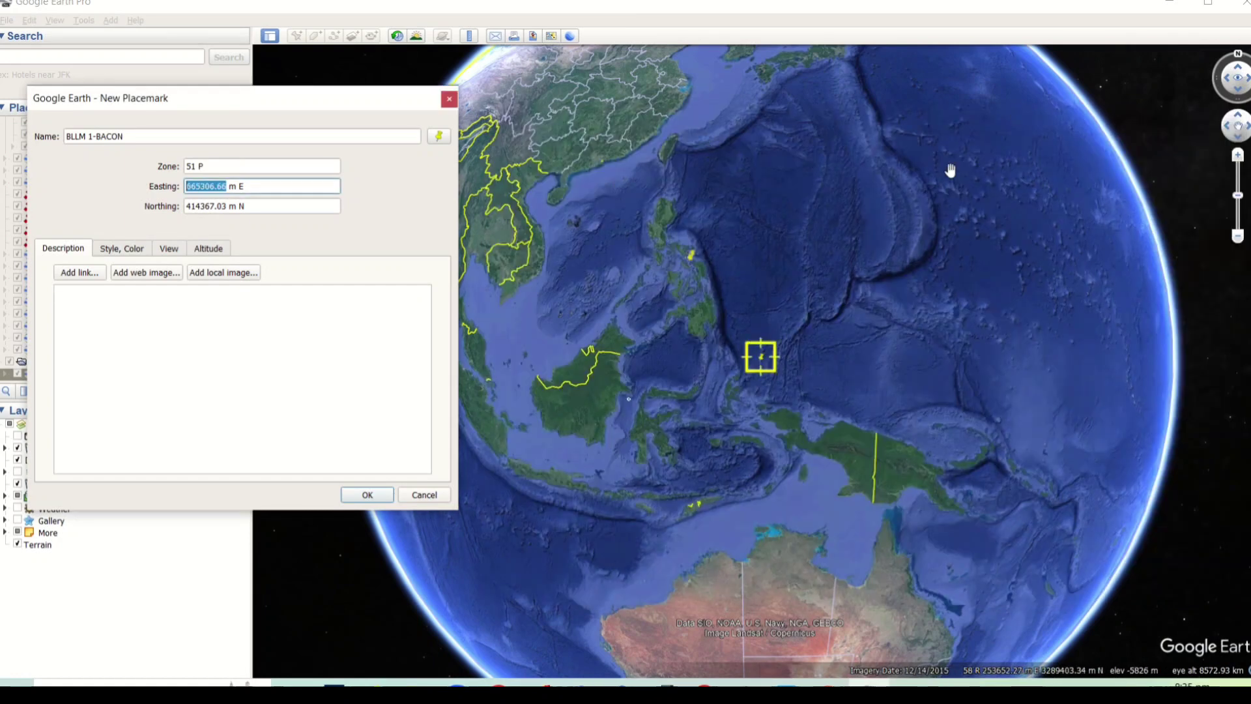
{"action": "key", "text": "BackSpace"}
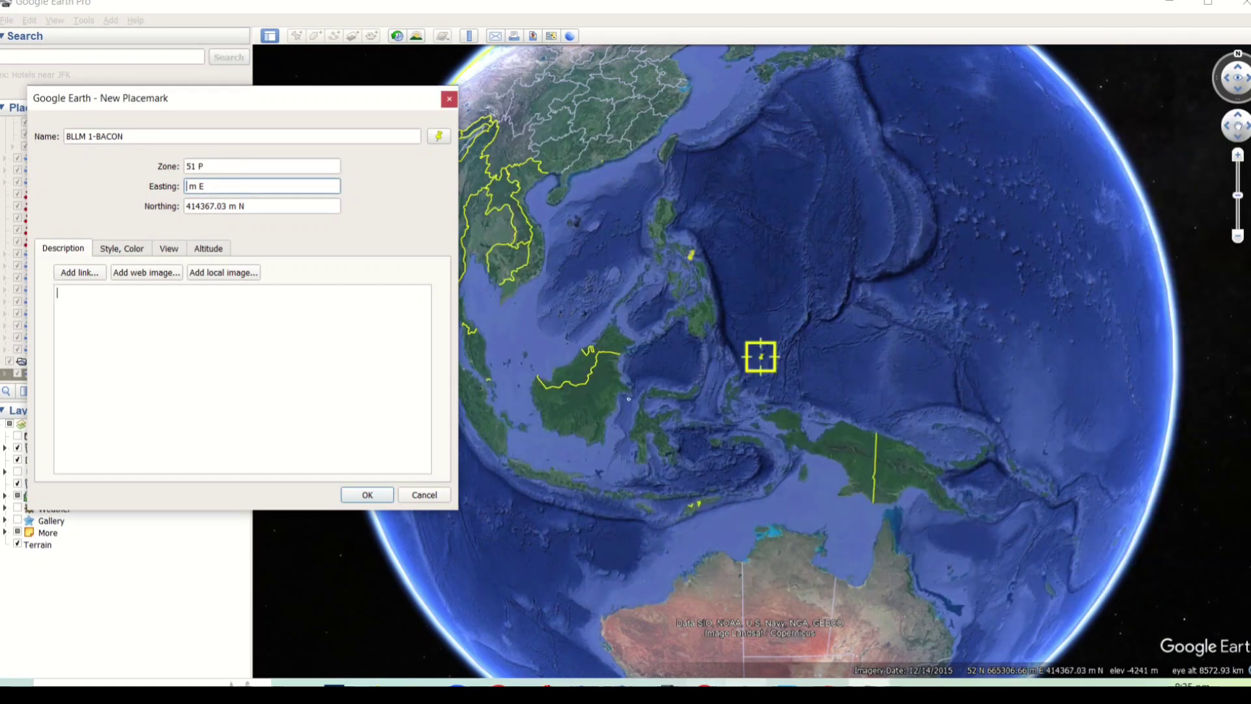
{"action": "key", "text": "alt+Tab"}
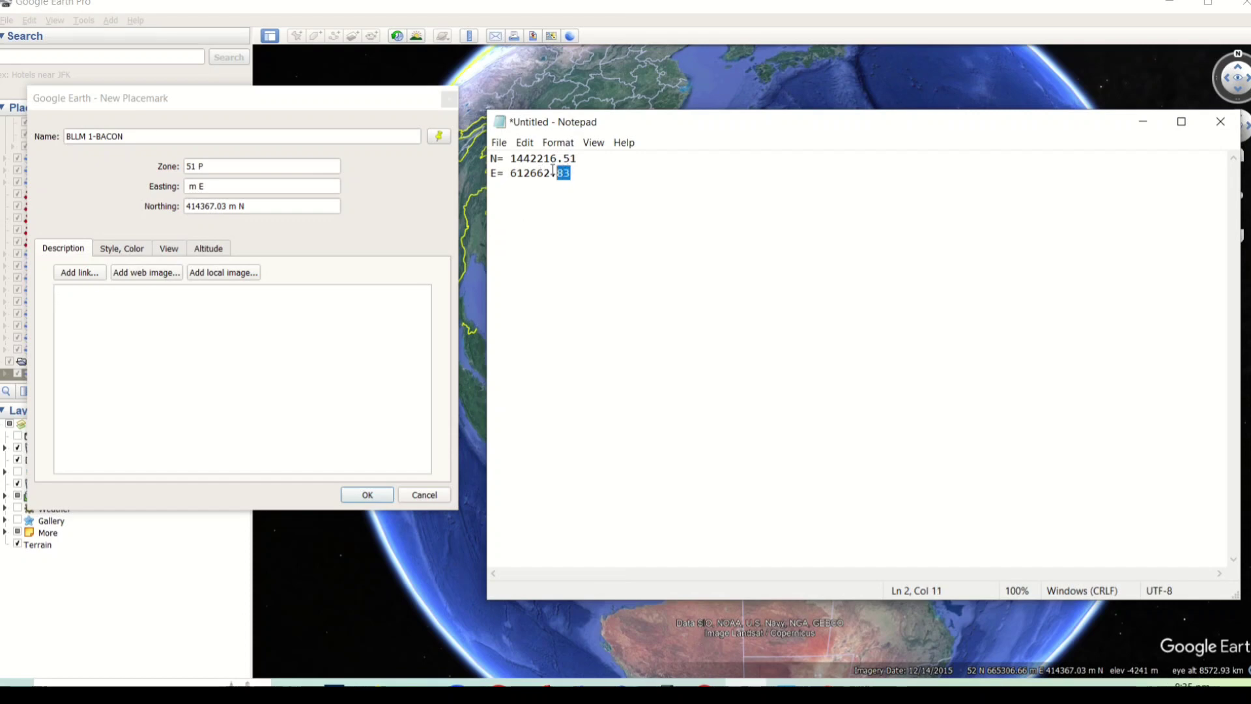
{"action": "left_click_drag", "start_coordinate": [553, 171], "coordinate": [515, 164]}
{"action": "right_click", "coordinate": [529, 173]}
{"action": "left_click", "coordinate": [541, 218]}
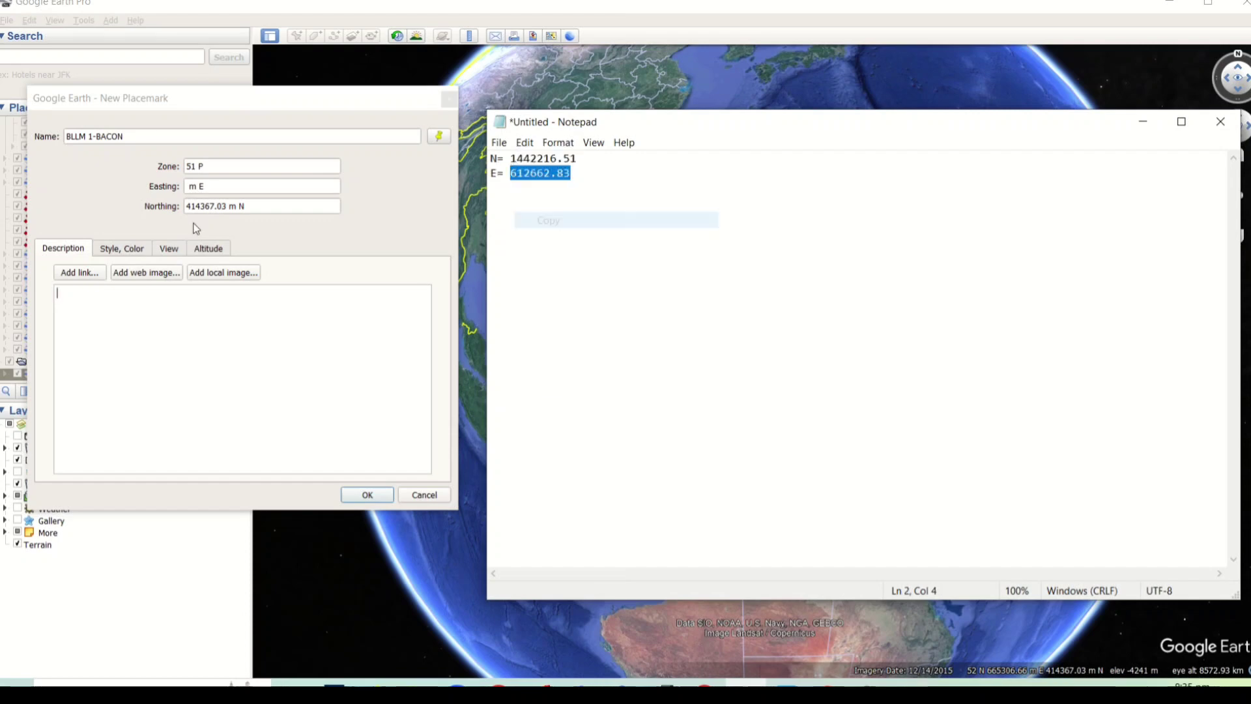
{"action": "left_click", "coordinate": [193, 187]}
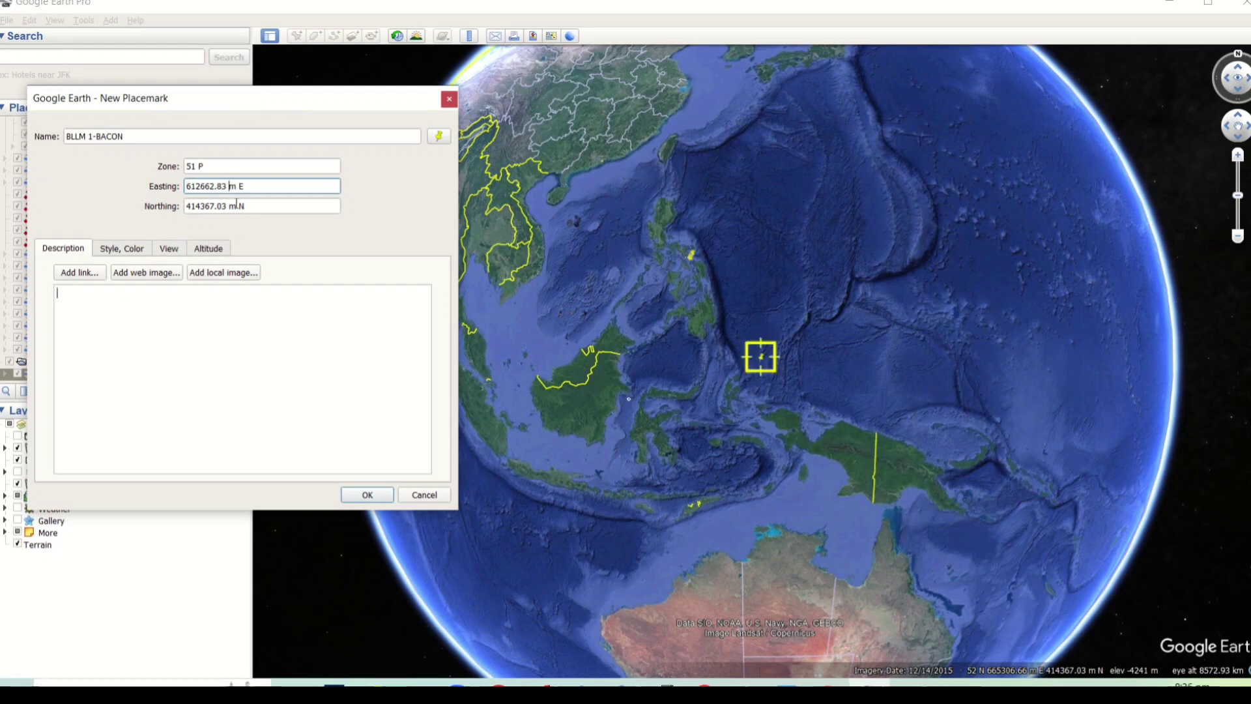
Replace the Northing with 1442216.51 copied from the notes
{"action": "left_click_drag", "start_coordinate": [227, 205], "coordinate": [188, 201]}
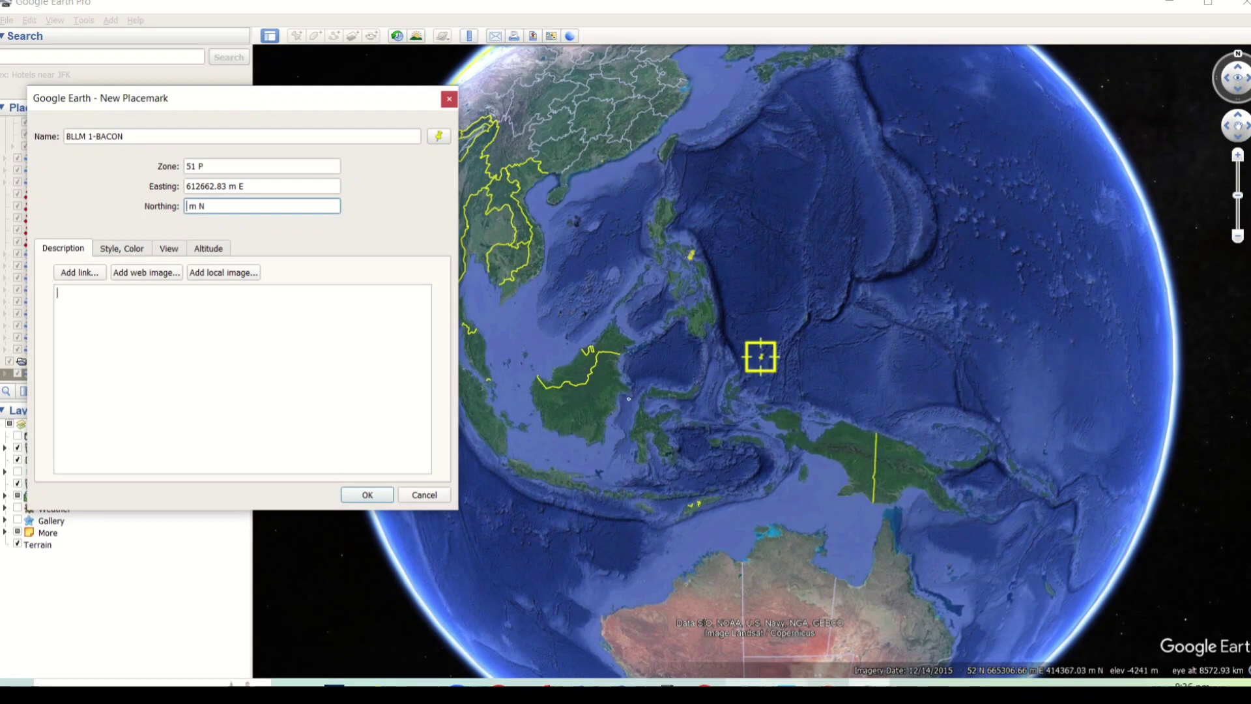
{"action": "key", "text": "alt+Tab"}
{"action": "left_click", "coordinate": [592, 177]}
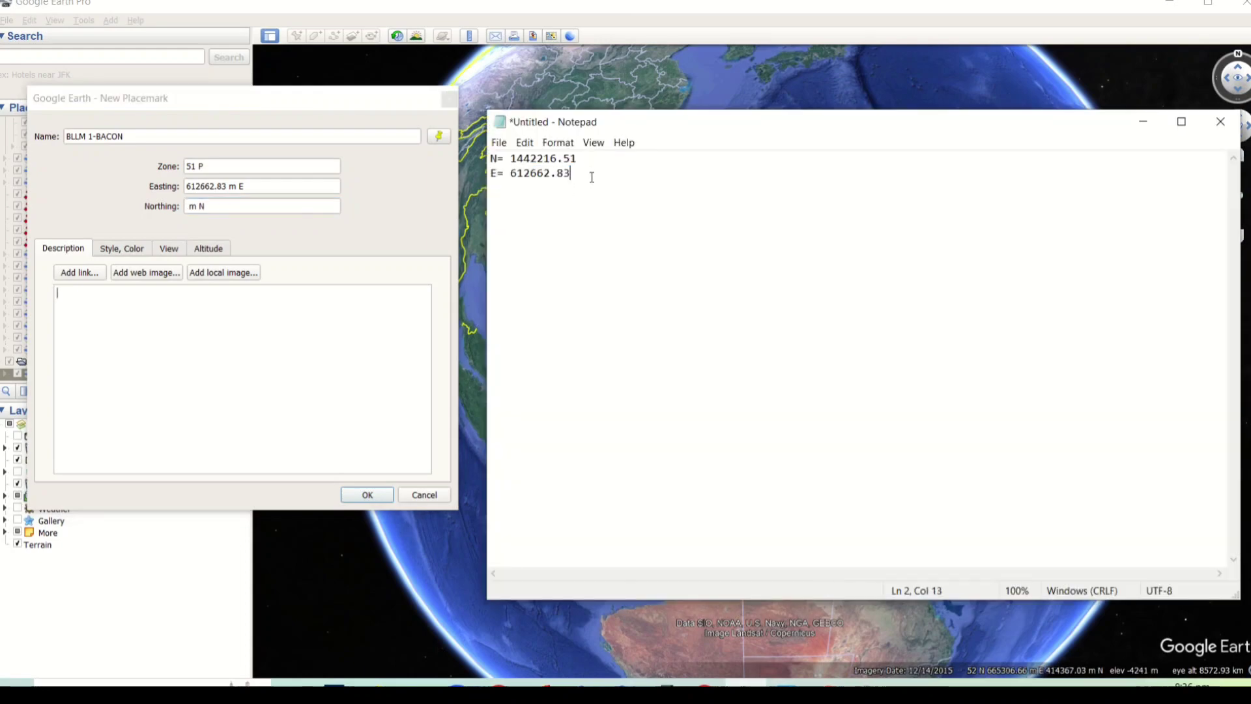
{"action": "right_click", "coordinate": [512, 155]}
{"action": "left_click", "coordinate": [543, 204]}
{"action": "left_click", "coordinate": [310, 291]}
{"action": "left_click", "coordinate": [190, 205]}
{"action": "key", "text": "ctrl+v"}
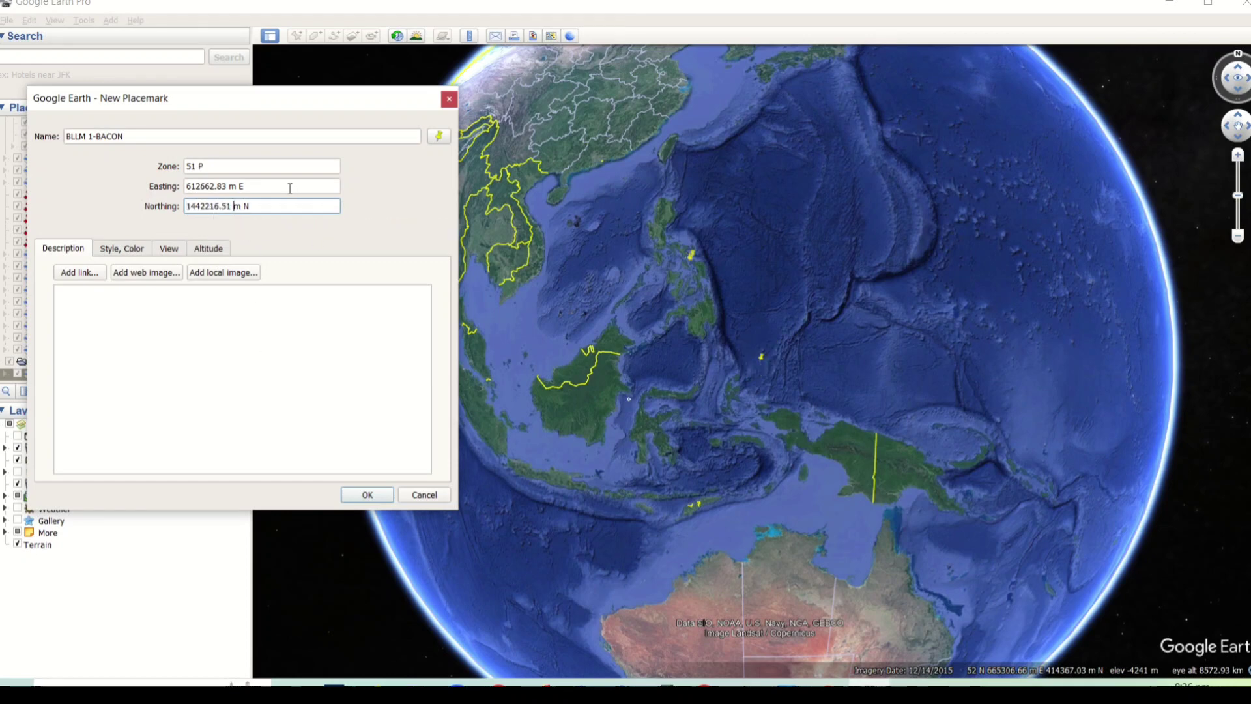
Set the placemark's view range to 1000 and save it
{"action": "left_click", "coordinate": [172, 251]}
{"action": "double_click", "coordinate": [245, 342]}
{"action": "key", "text": "BackSpace"}
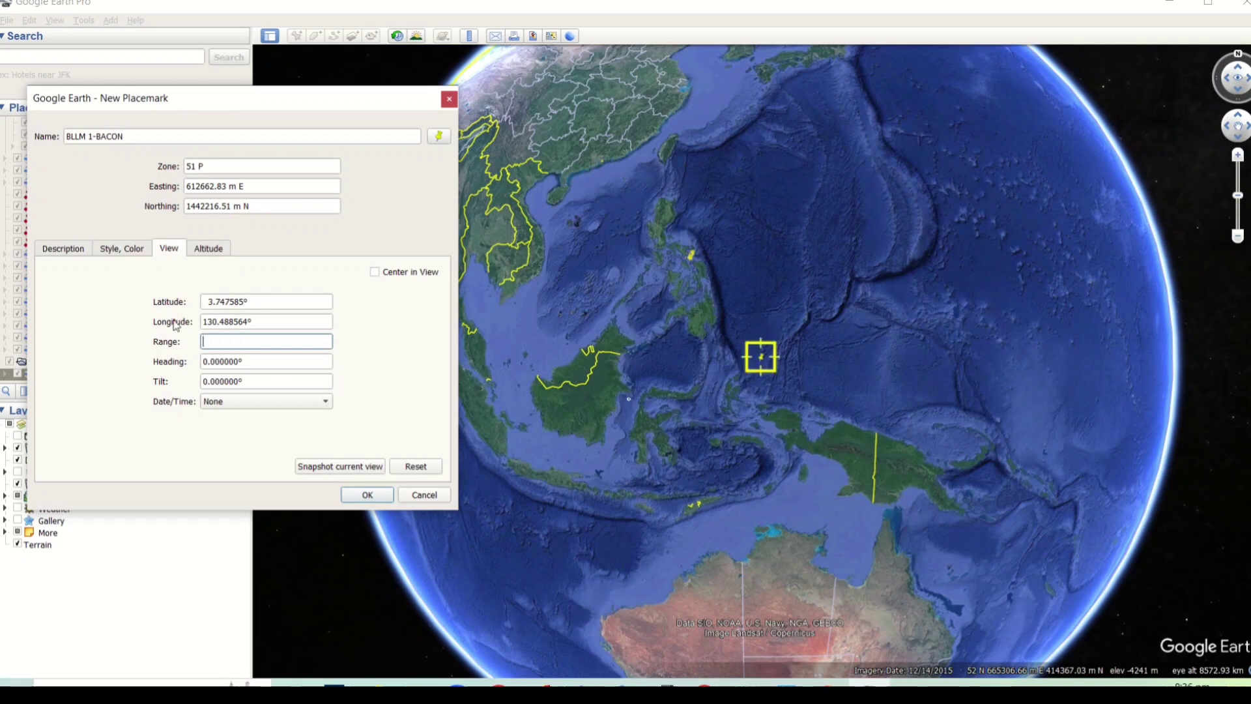
{"action": "left_click", "coordinate": [382, 499]}
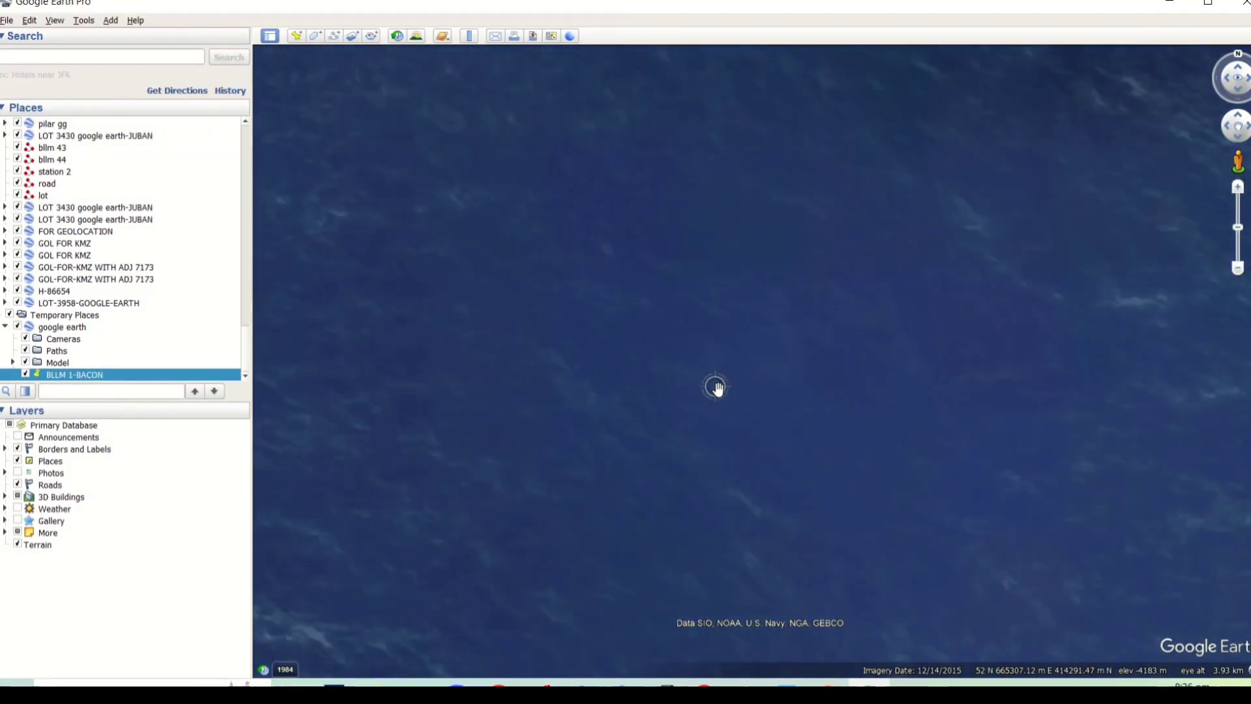
Zoom in and recentre on BLLM 1-BACON, then zoom back out to the Bicol region
{"action": "scroll", "coordinate": [717, 388], "scroll_direction": "down", "scroll_amount": 10}
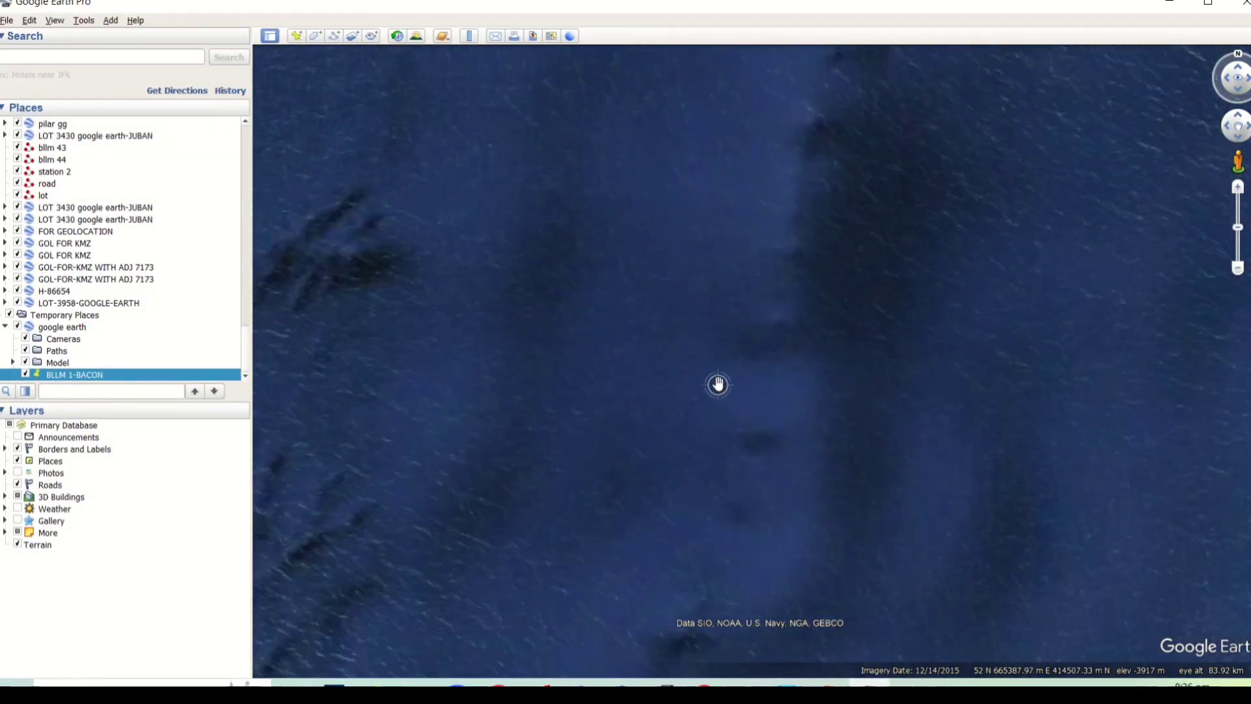
{"action": "scroll", "coordinate": [718, 385], "scroll_direction": "down", "scroll_amount": 10}
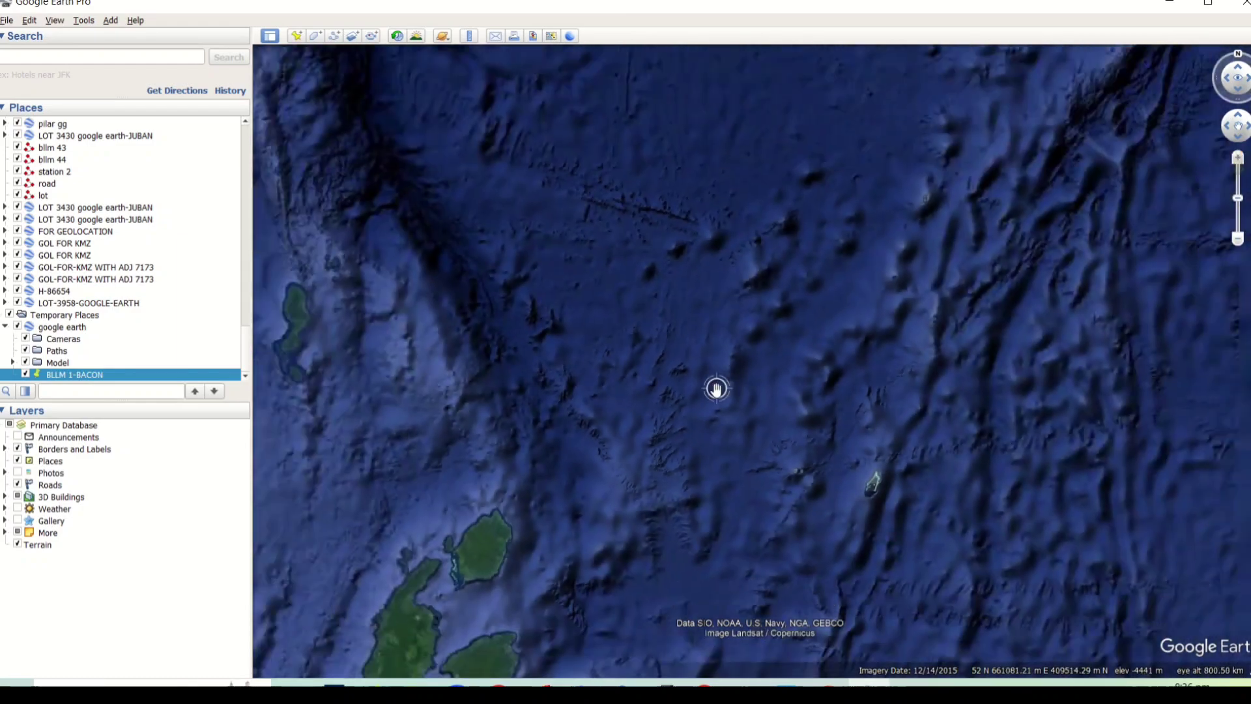
{"action": "scroll", "coordinate": [707, 399], "scroll_direction": "down", "scroll_amount": 5}
{"action": "scroll", "coordinate": [606, 206], "scroll_direction": "up", "scroll_amount": 3}
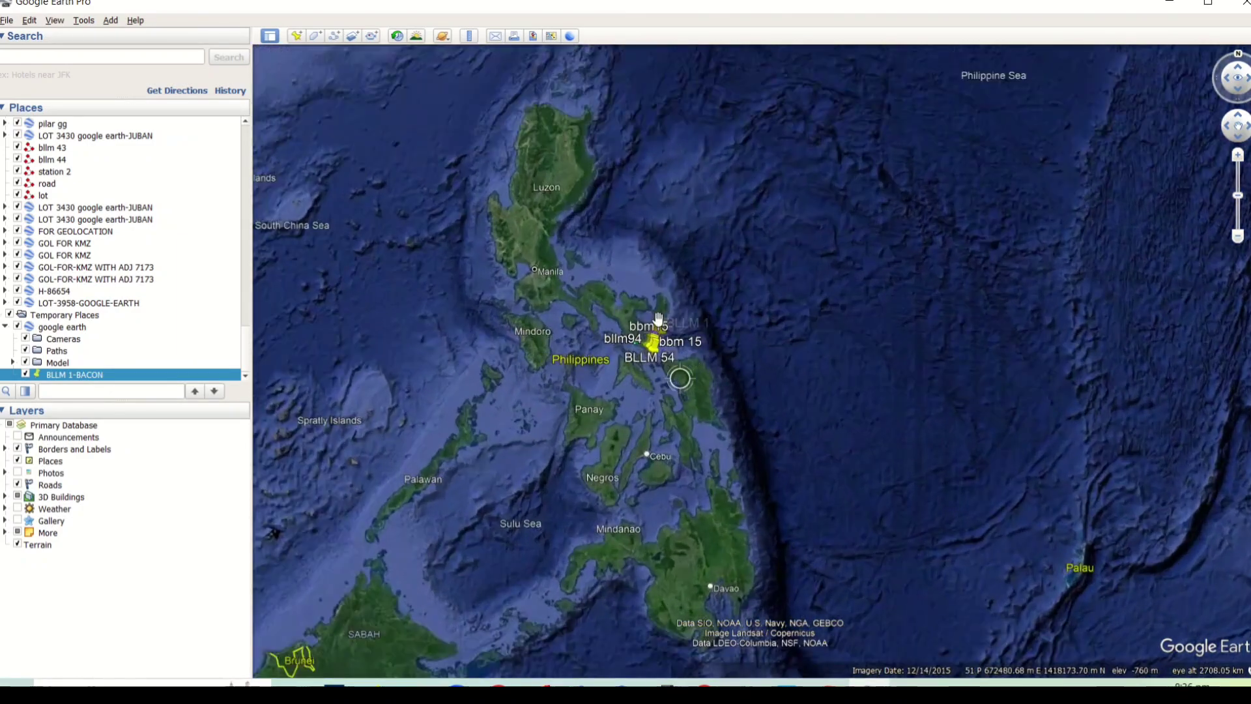
{"action": "scroll", "coordinate": [659, 318], "scroll_direction": "up", "scroll_amount": 5}
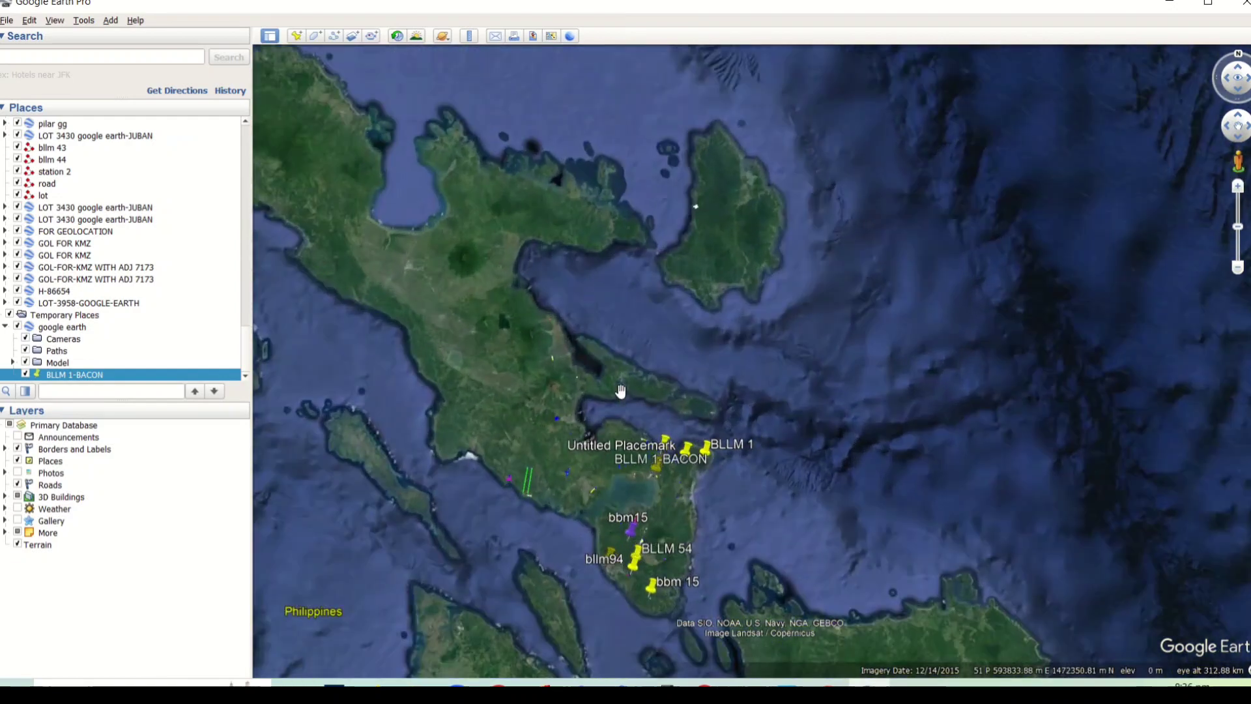
{"action": "scroll", "coordinate": [621, 391], "scroll_direction": "up", "scroll_amount": 4}
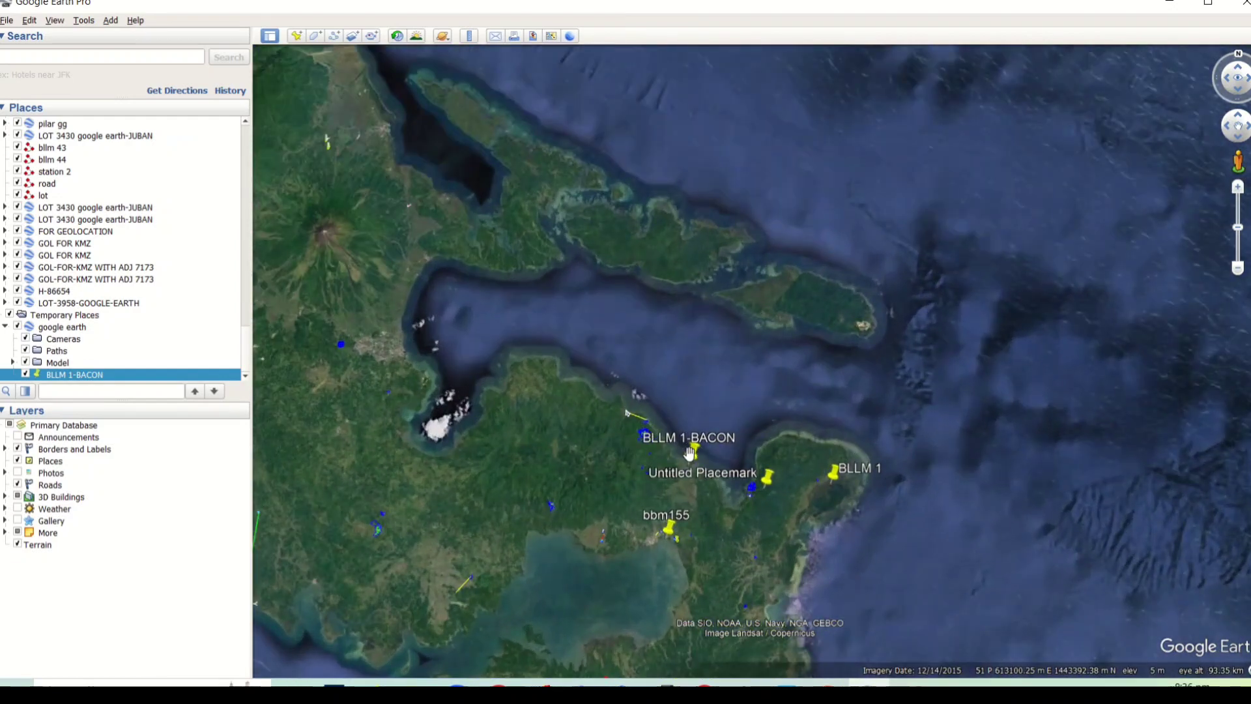
{"action": "scroll", "coordinate": [689, 453], "scroll_direction": "up", "scroll_amount": 3}
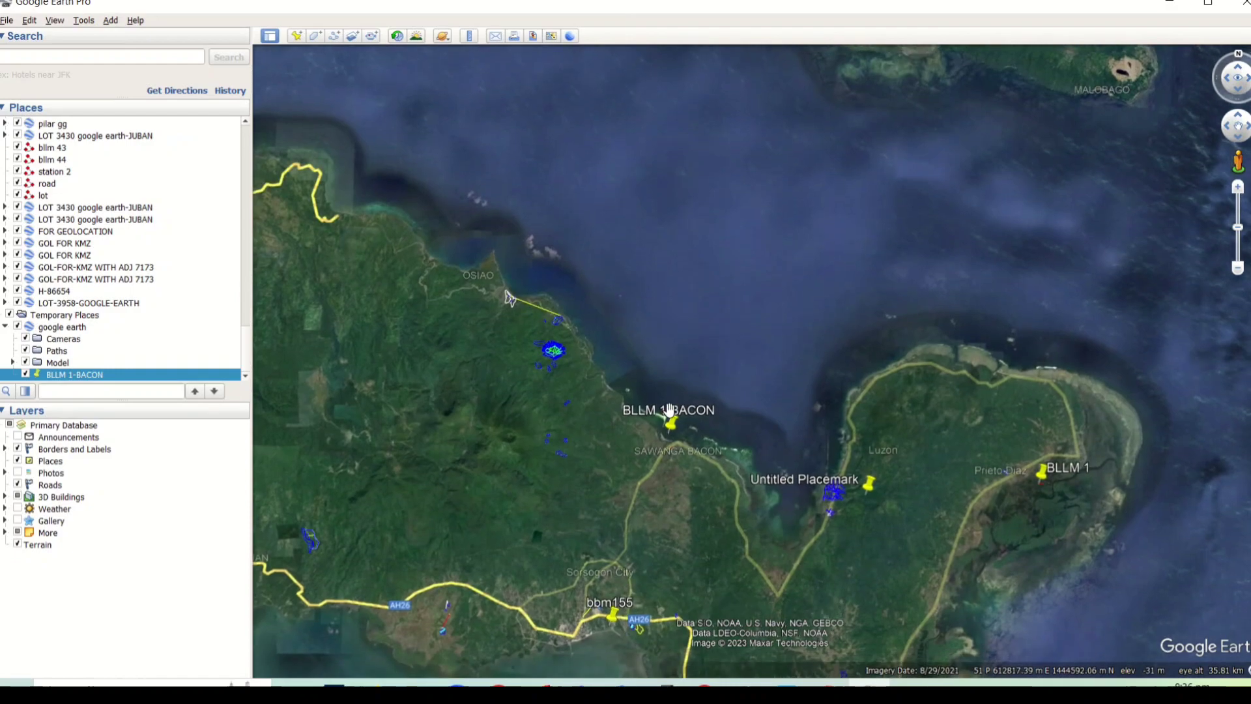
{"action": "scroll", "coordinate": [669, 409], "scroll_direction": "up", "scroll_amount": 4}
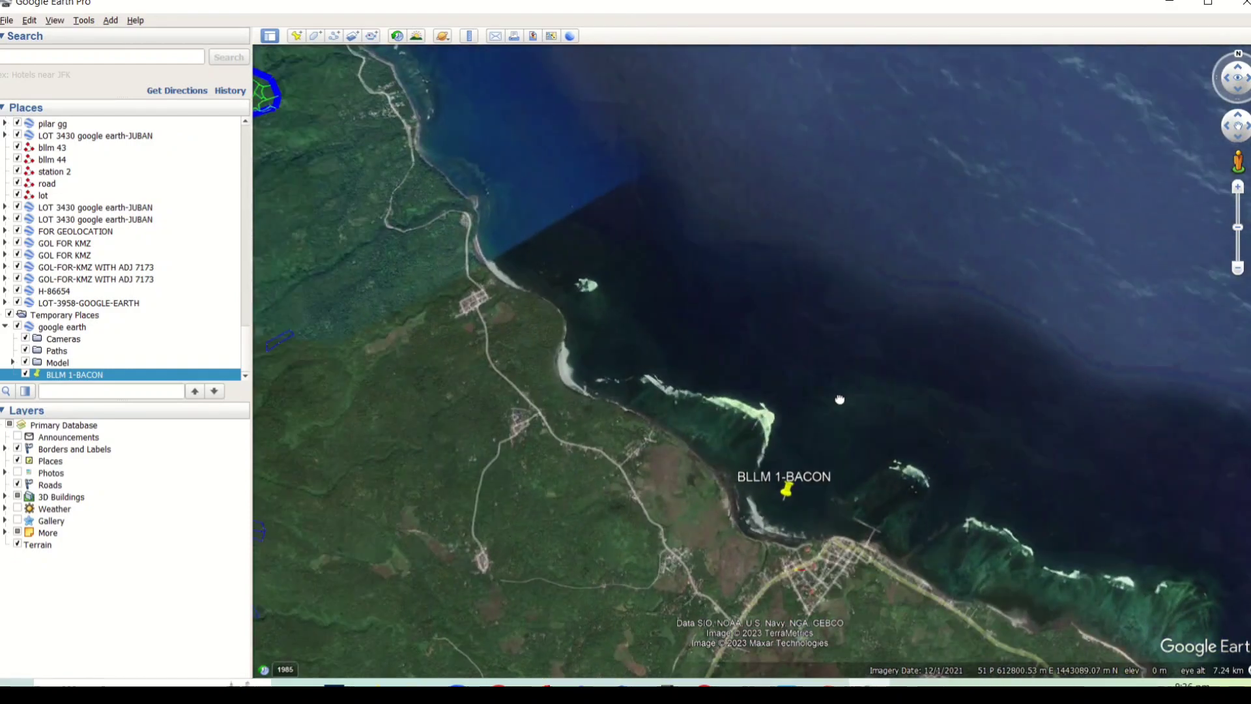
{"action": "left_click_drag", "start_coordinate": [646, 396], "coordinate": [838, 413]}
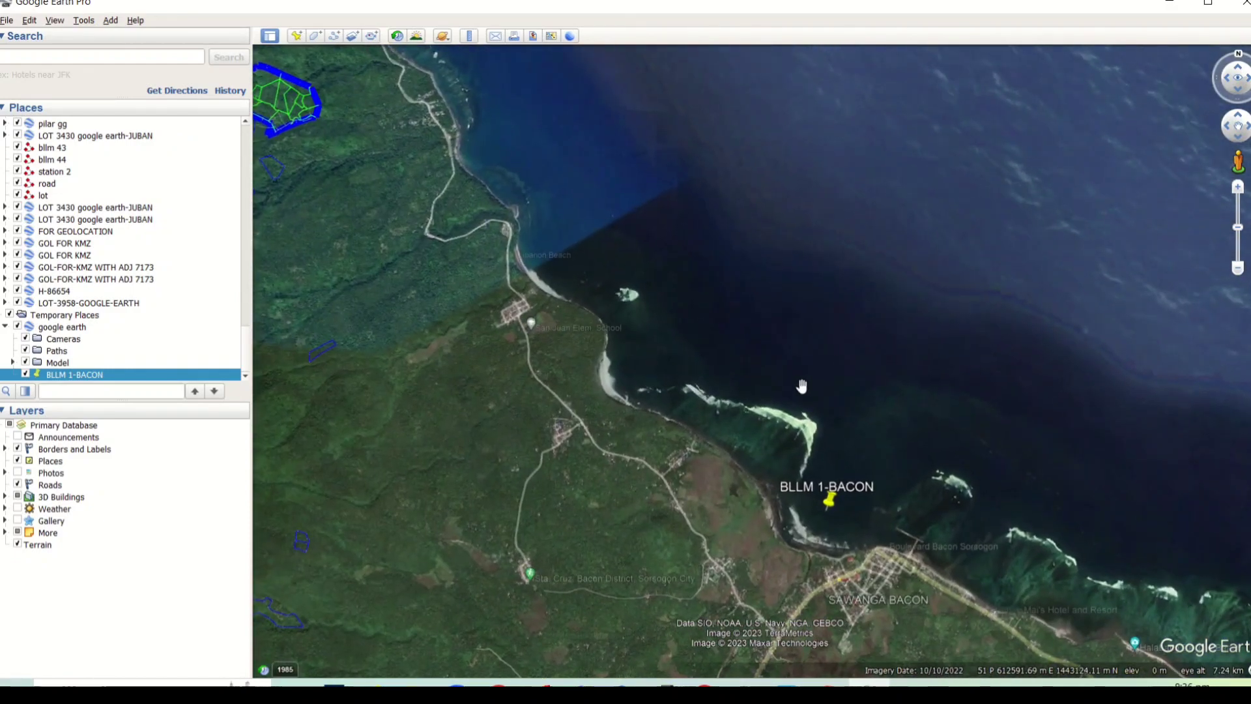
{"action": "scroll", "coordinate": [801, 385], "scroll_direction": "down", "scroll_amount": 2}
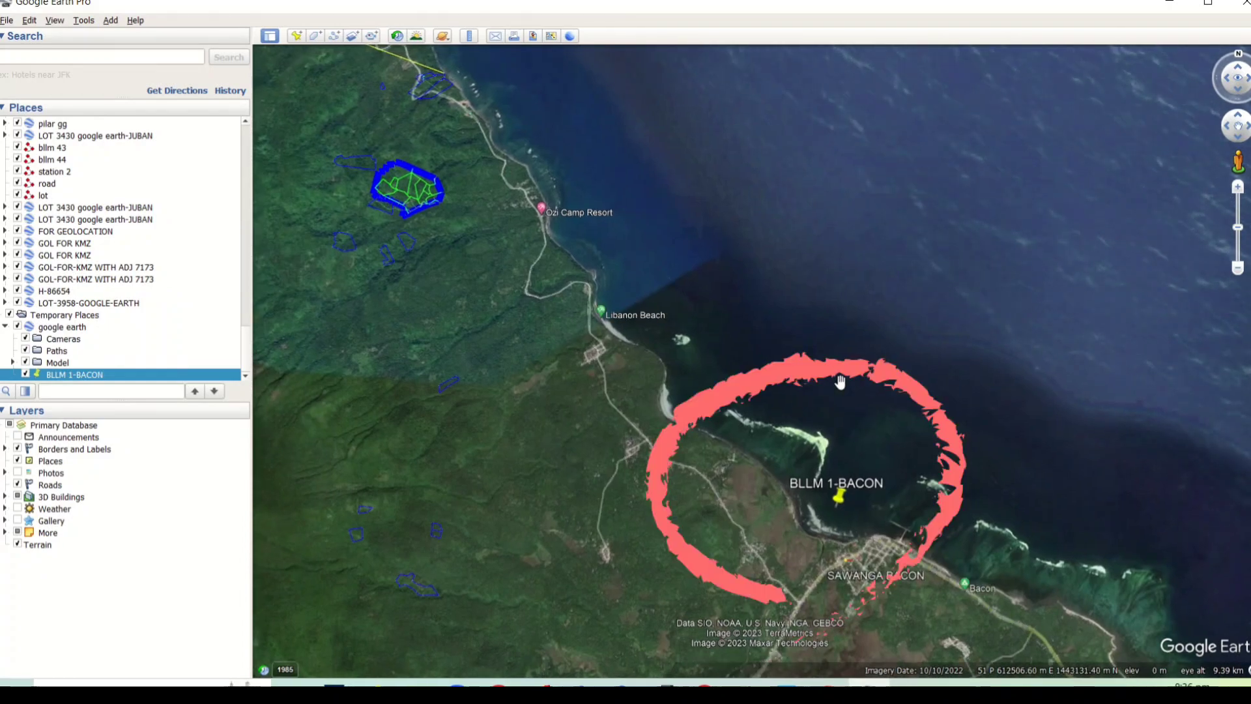
{"action": "scroll", "coordinate": [843, 378], "scroll_direction": "down", "scroll_amount": 5}
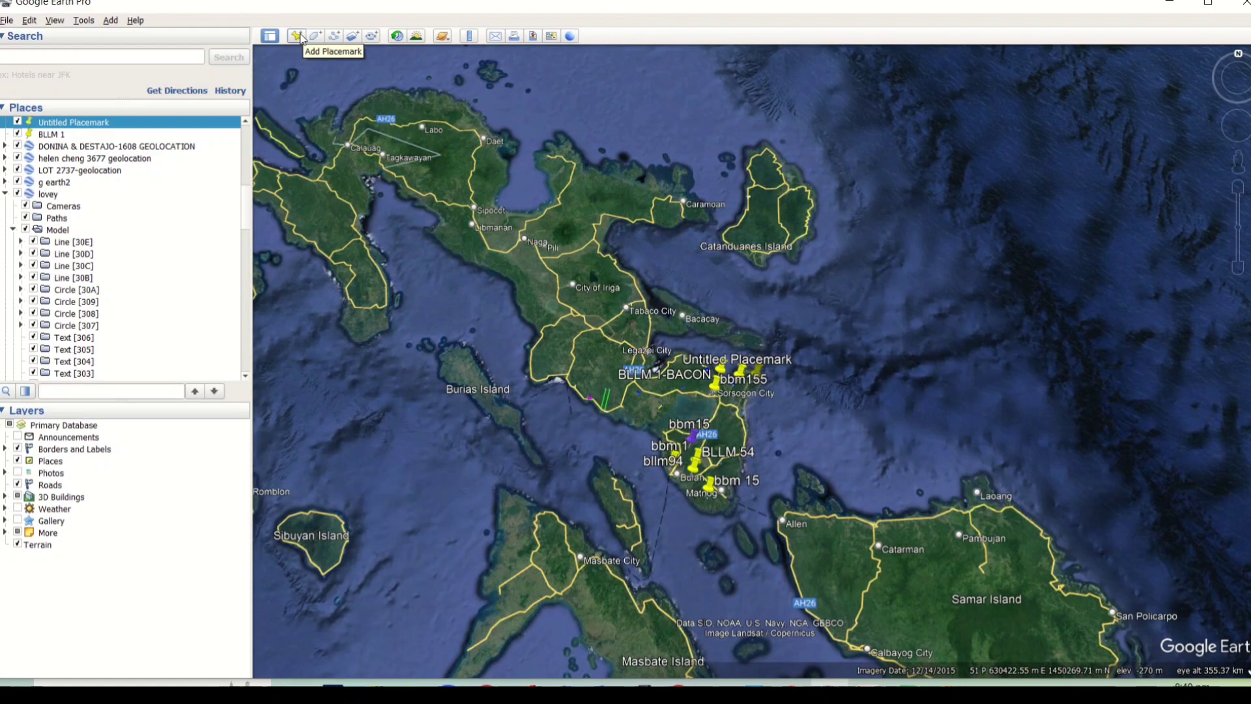
Start the BLLM 12-BACON placemark and paste its northing 1446126.083 from the notes
{"action": "left_click", "coordinate": [297, 36]}
{"action": "type", "text": "BLLM 12-BACON"}
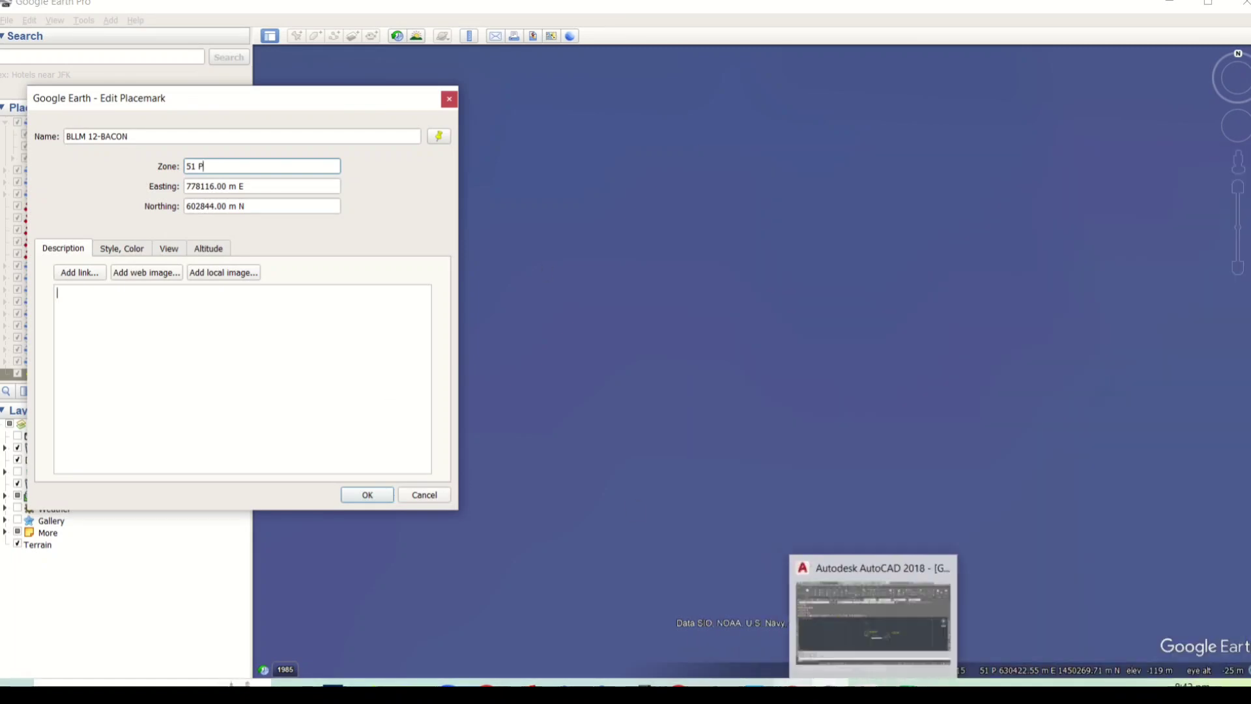
{"action": "left_click", "coordinate": [907, 684]}
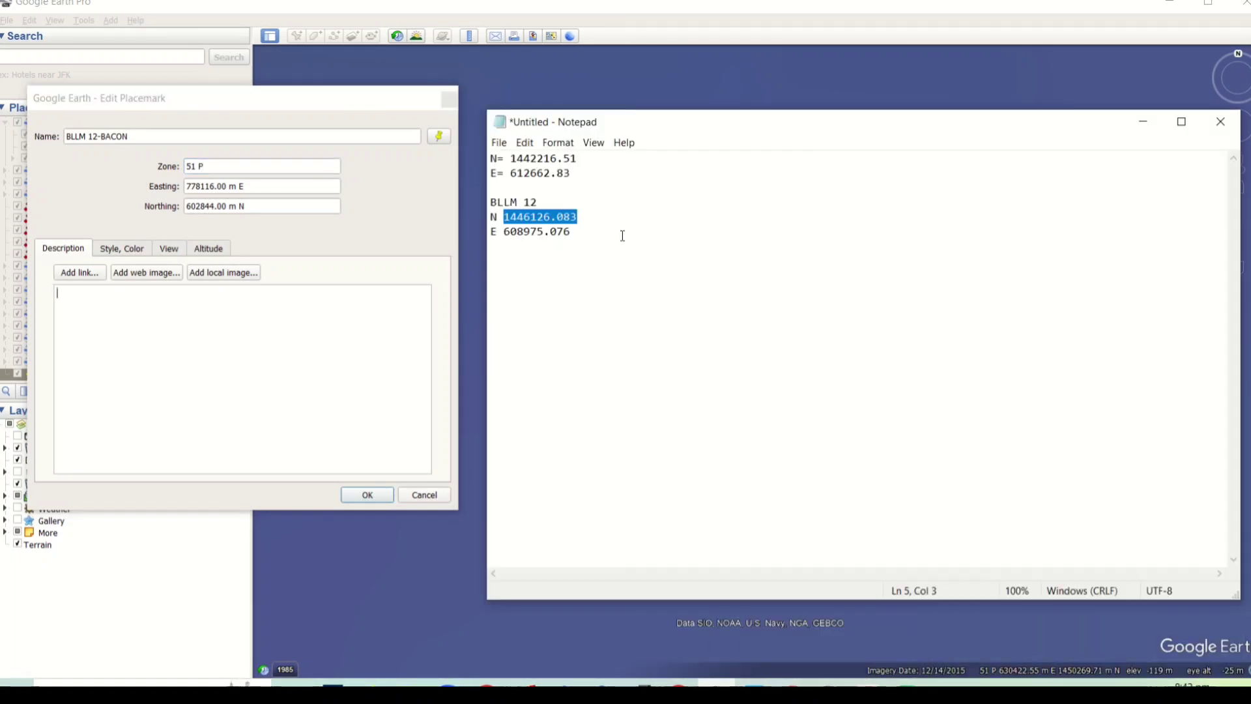
{"action": "right_click", "coordinate": [565, 213]}
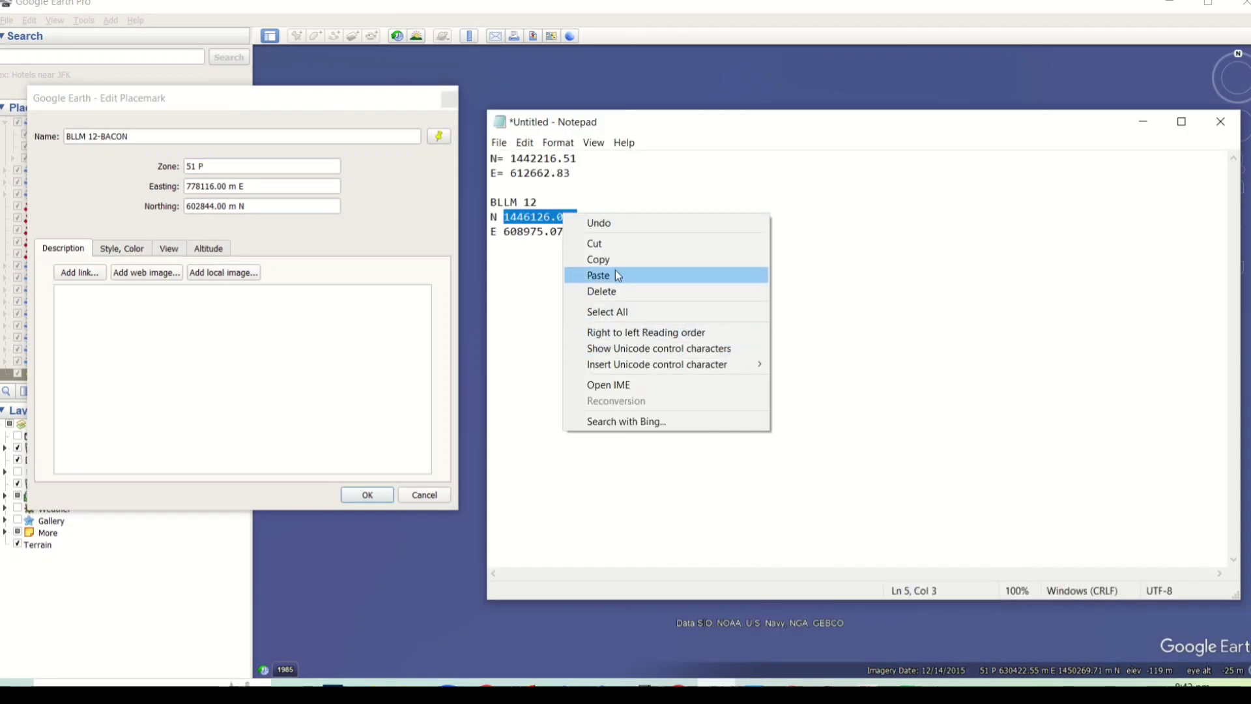
{"action": "left_click", "coordinate": [645, 259]}
{"action": "left_click_drag", "start_coordinate": [226, 205], "coordinate": [159, 208]}
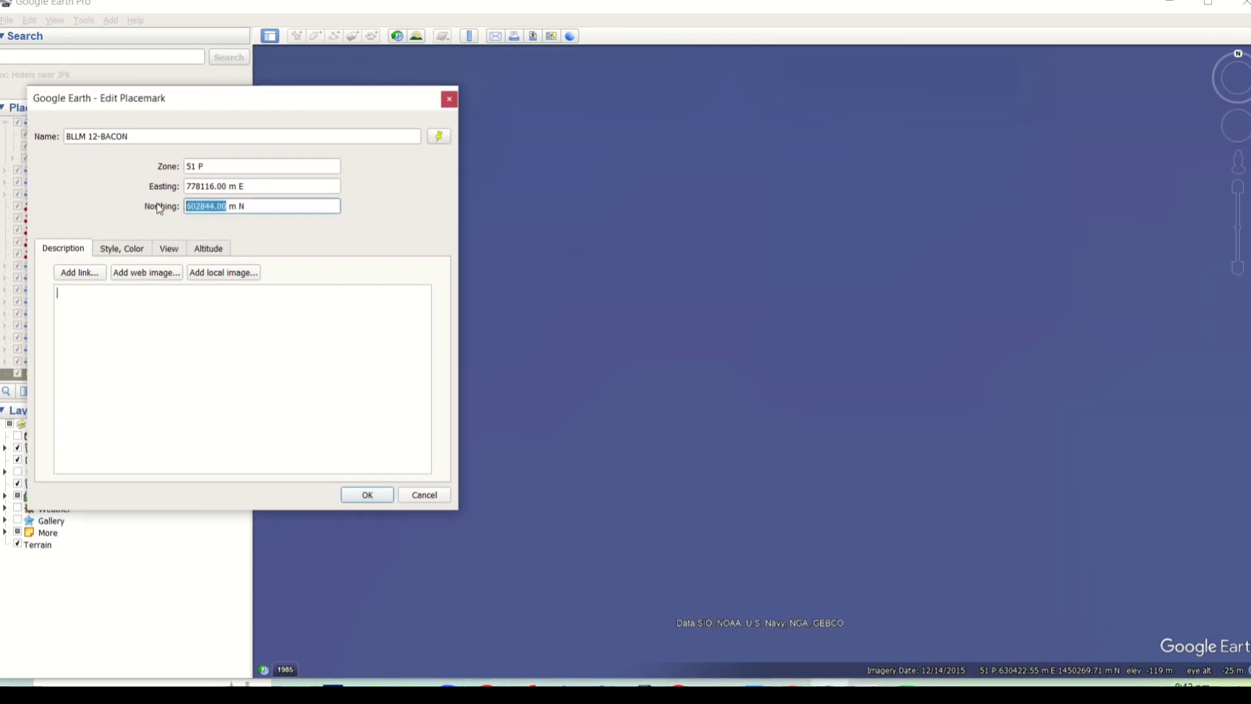
{"action": "type", "text": "1446126.083"}
Copy the easting 608975.076 into the placemark and save it
{"action": "left_click", "coordinate": [228, 187]}
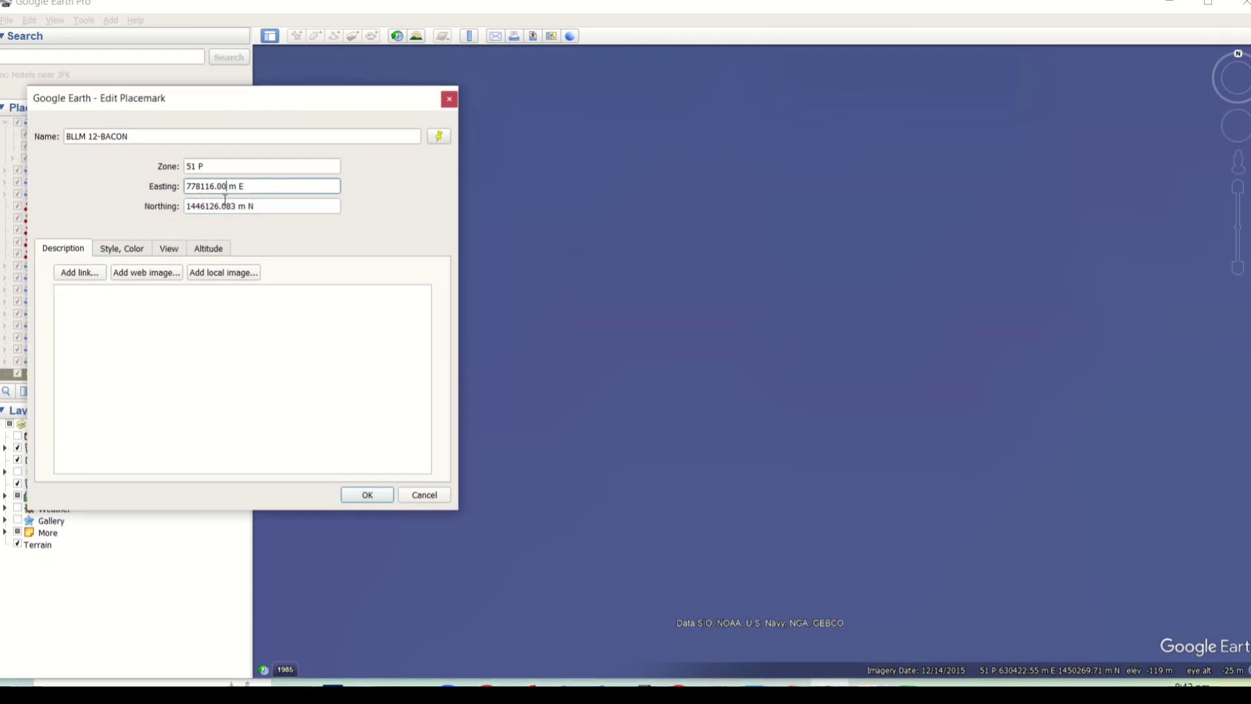
{"action": "key", "text": "alt+Tab"}
{"action": "left_click_drag", "start_coordinate": [572, 231], "coordinate": [523, 231]}
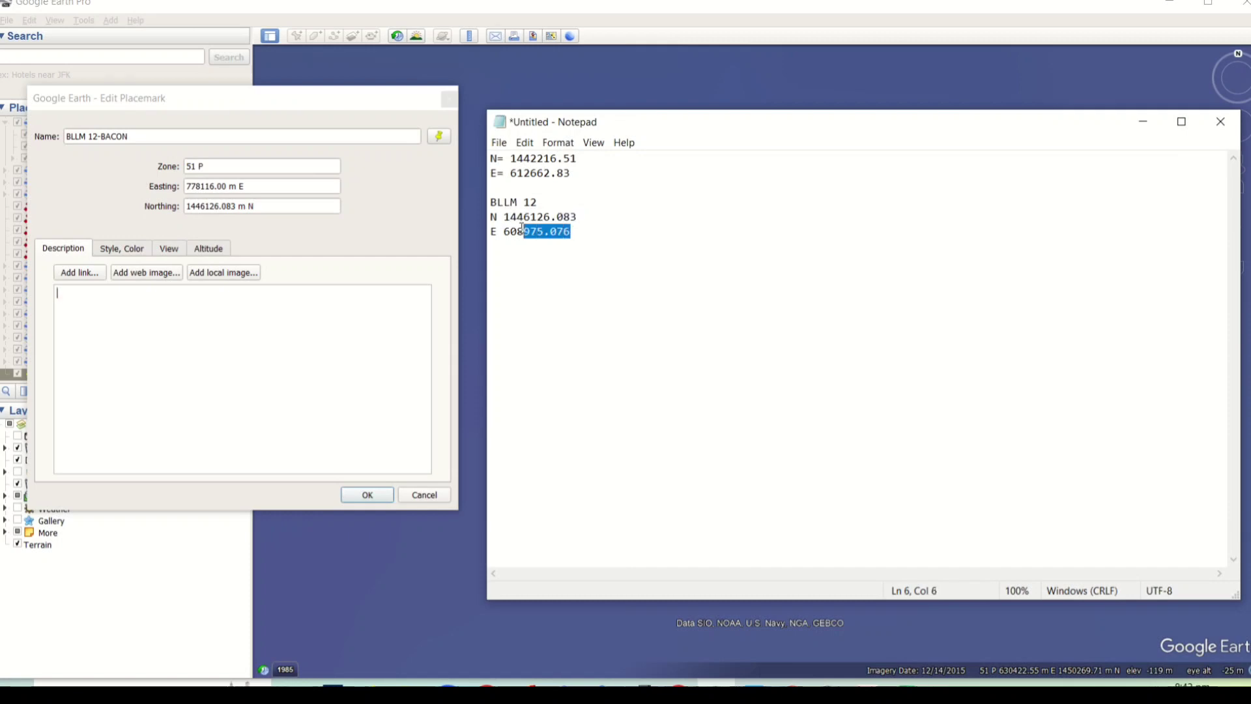
{"action": "right_click", "coordinate": [506, 228]}
{"action": "left_click", "coordinate": [557, 274]}
{"action": "left_click_drag", "start_coordinate": [226, 184], "coordinate": [183, 179]}
{"action": "left_click", "coordinate": [247, 160]}
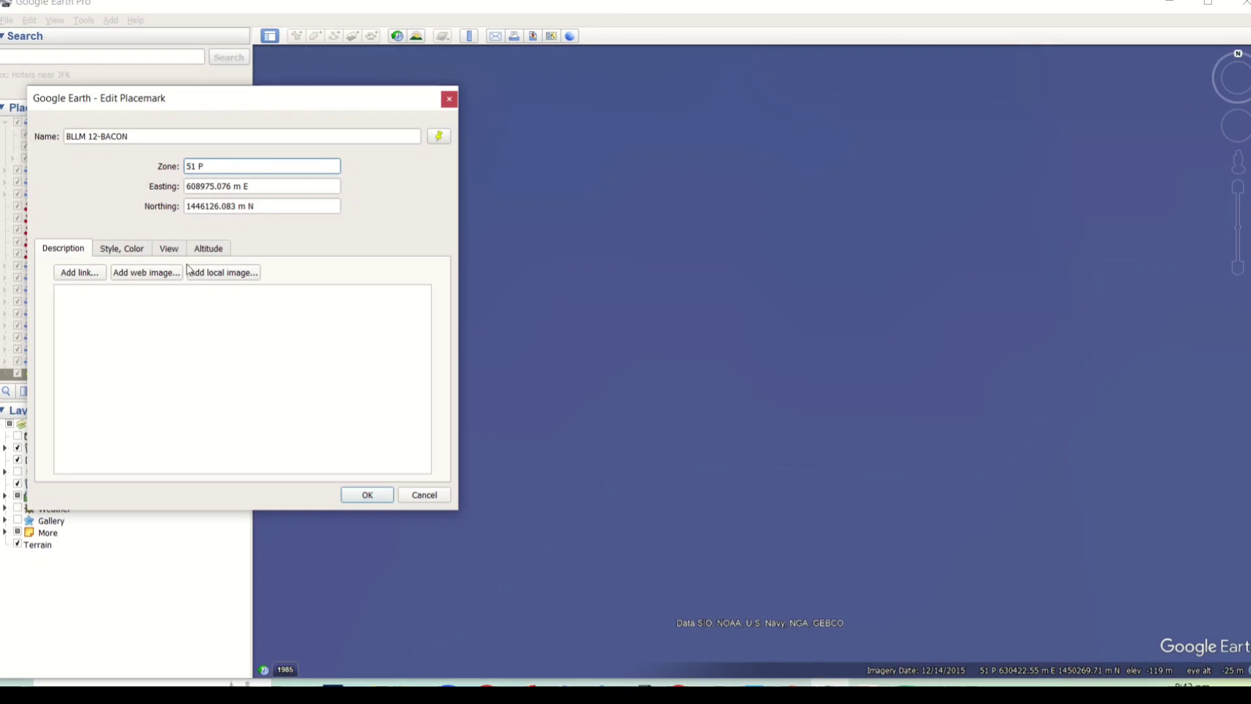
{"action": "left_click", "coordinate": [368, 495]}
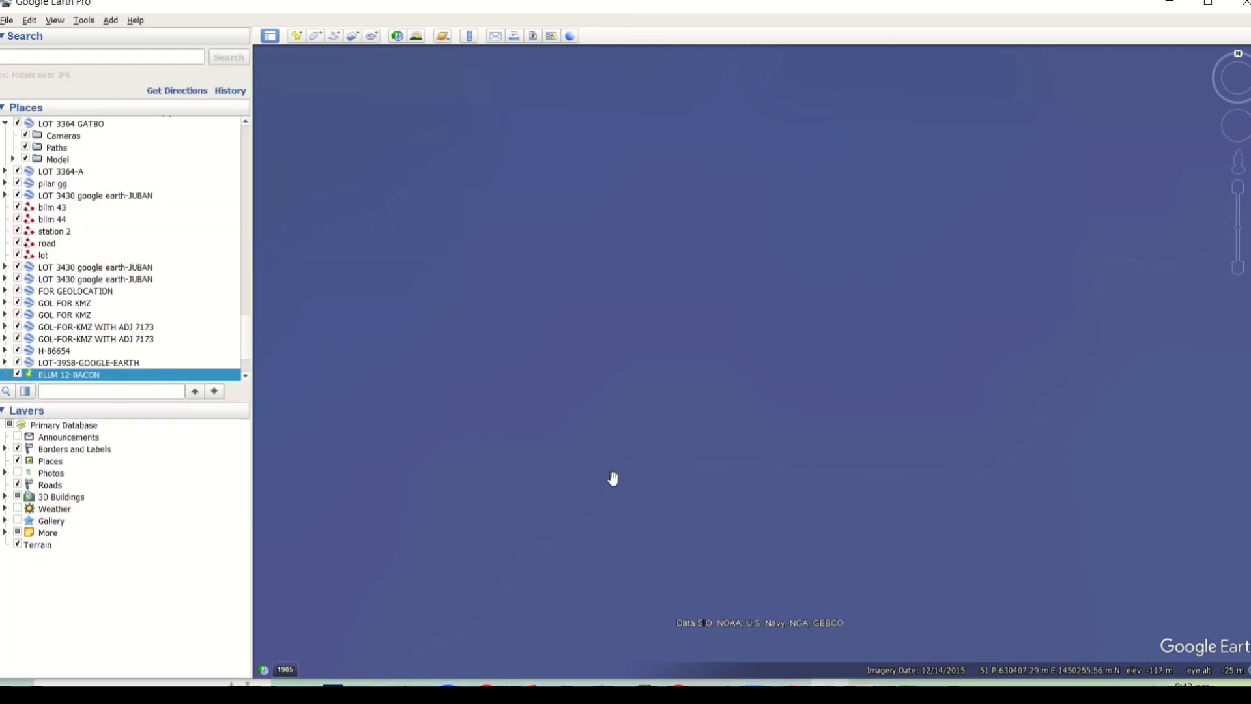
Reopen BLLM 12-BACON's properties and set its view range to 1000
{"action": "right_click", "coordinate": [183, 375]}
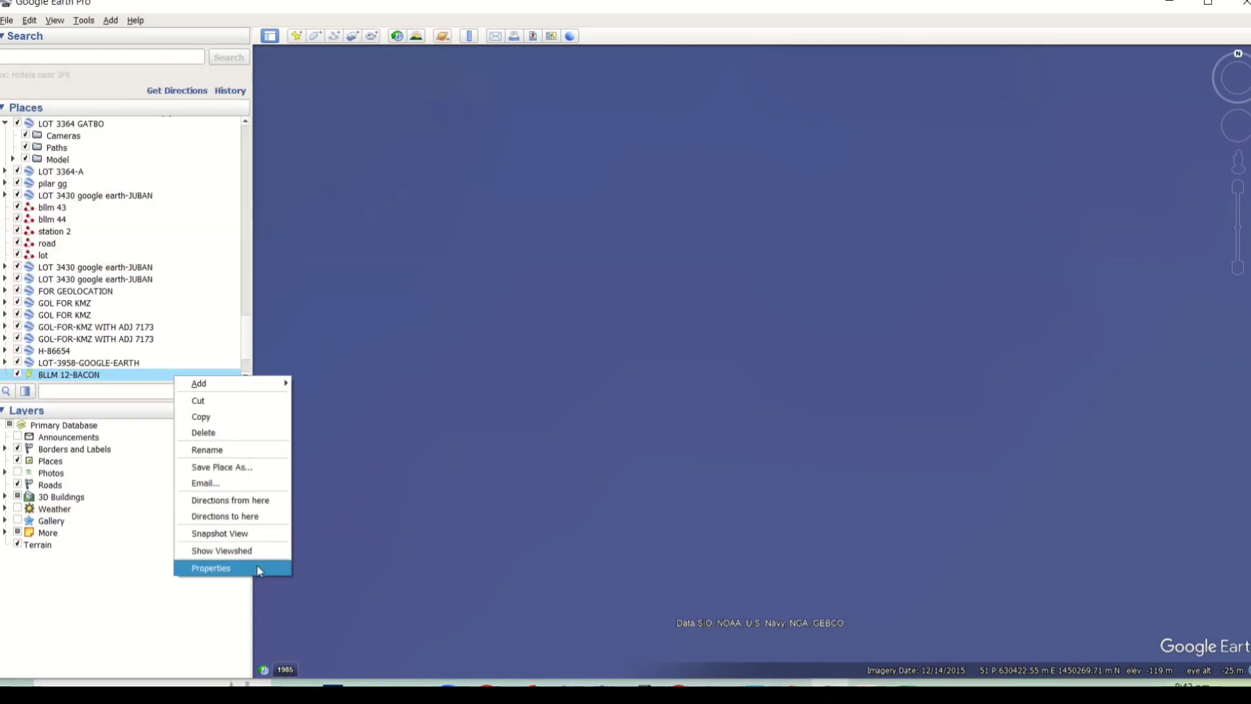
{"action": "left_click", "coordinate": [260, 570]}
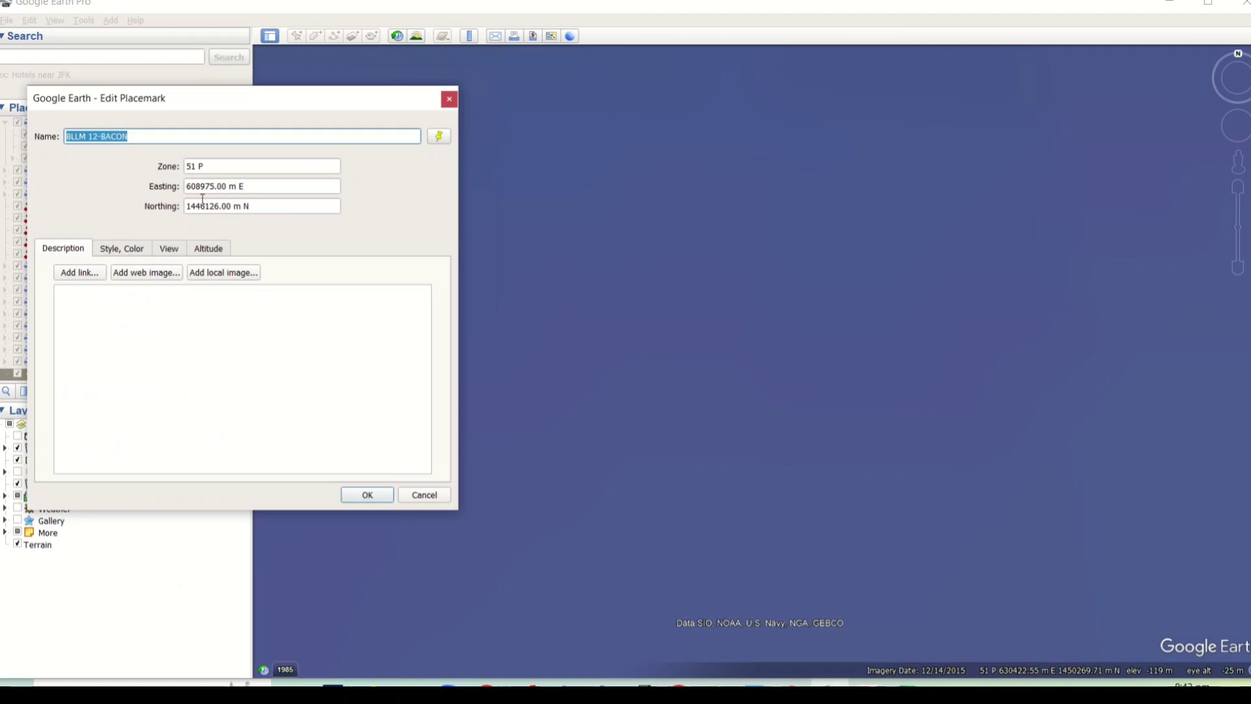
{"action": "left_click", "coordinate": [168, 249]}
{"action": "left_click_drag", "start_coordinate": [240, 340], "coordinate": [186, 341]}
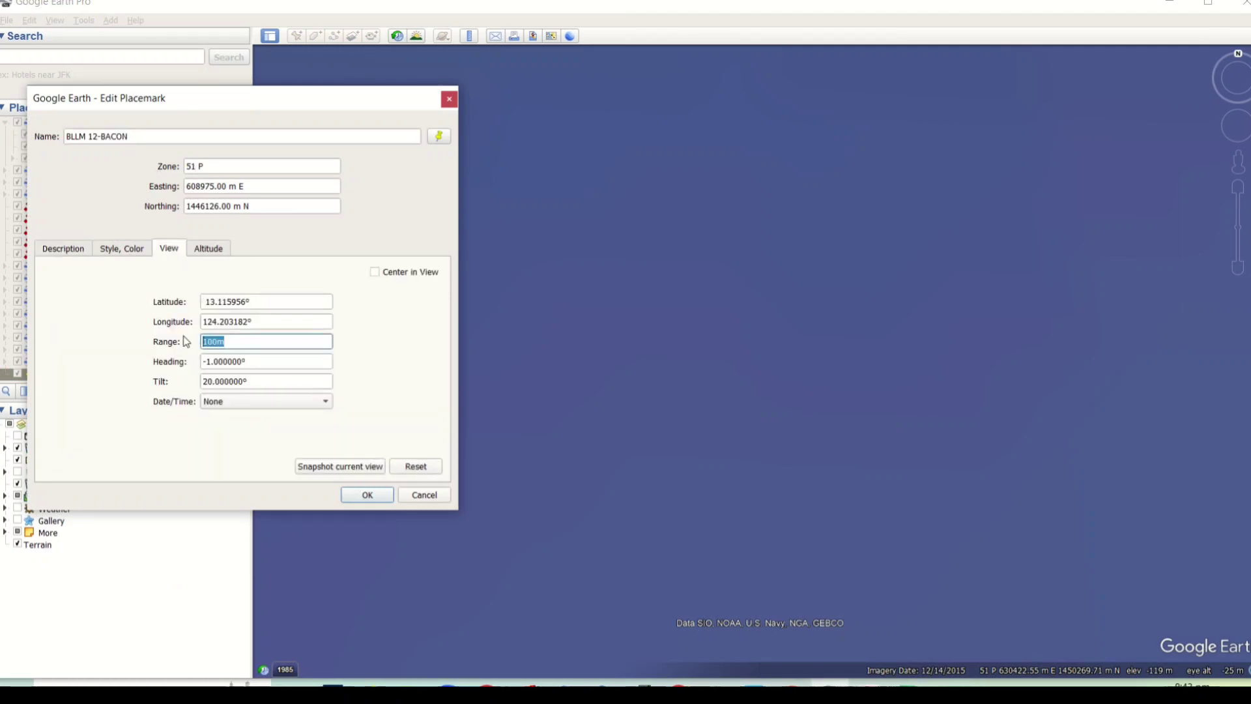
{"action": "type", "text": "1000"}
{"action": "key", "text": "Return"}
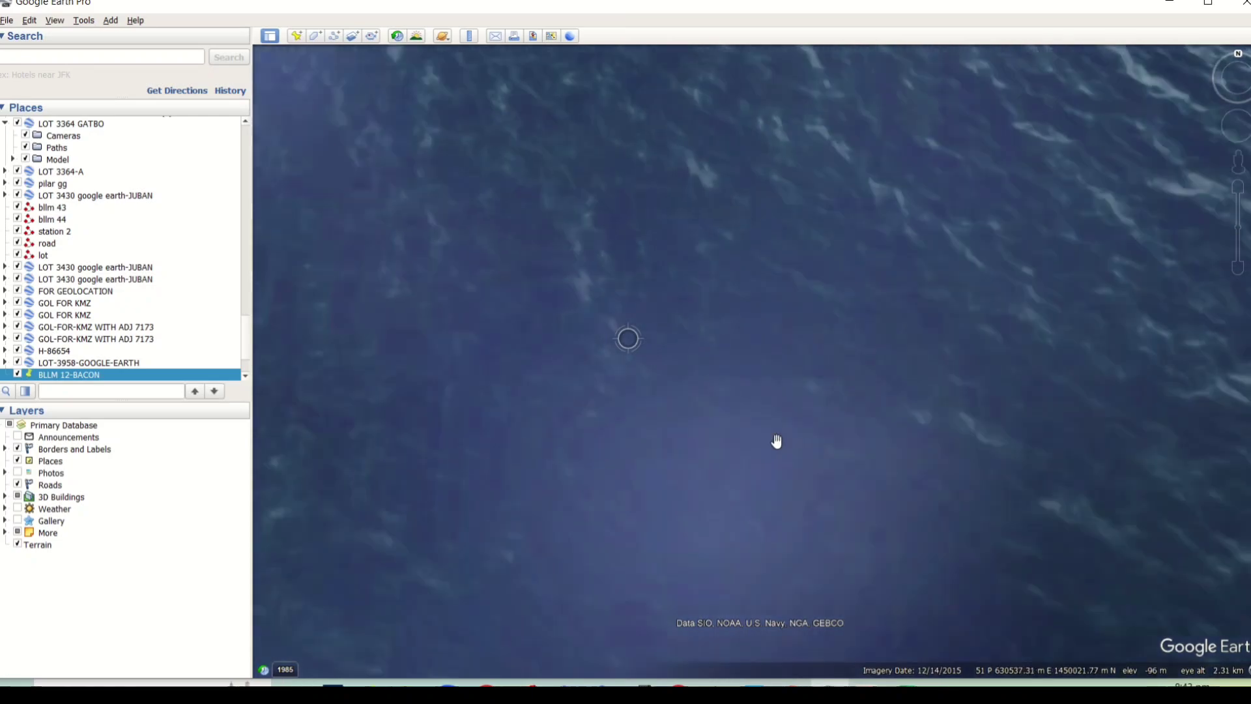
Zoom out to find BLLM 12-BACON, then zoom in on it just offshore of the coastal road
{"action": "scroll", "coordinate": [766, 428], "scroll_direction": "down", "scroll_amount": 5}
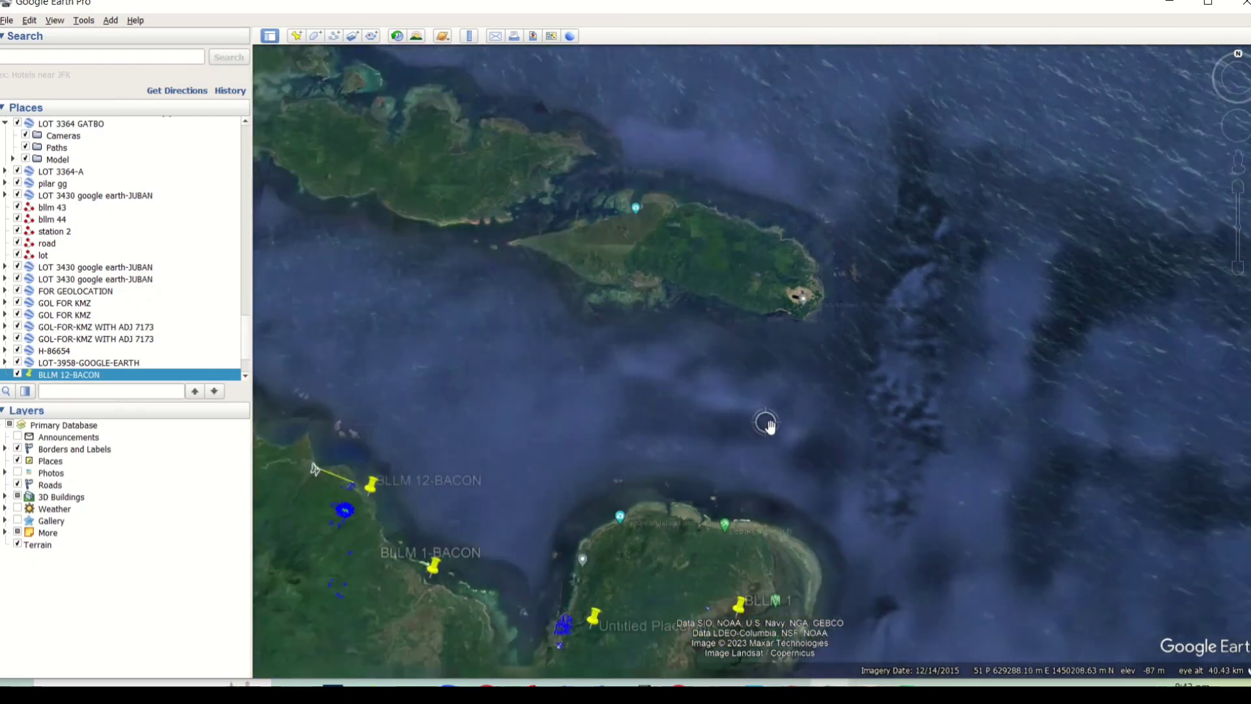
{"action": "scroll", "coordinate": [619, 442], "scroll_direction": "up", "scroll_amount": 5}
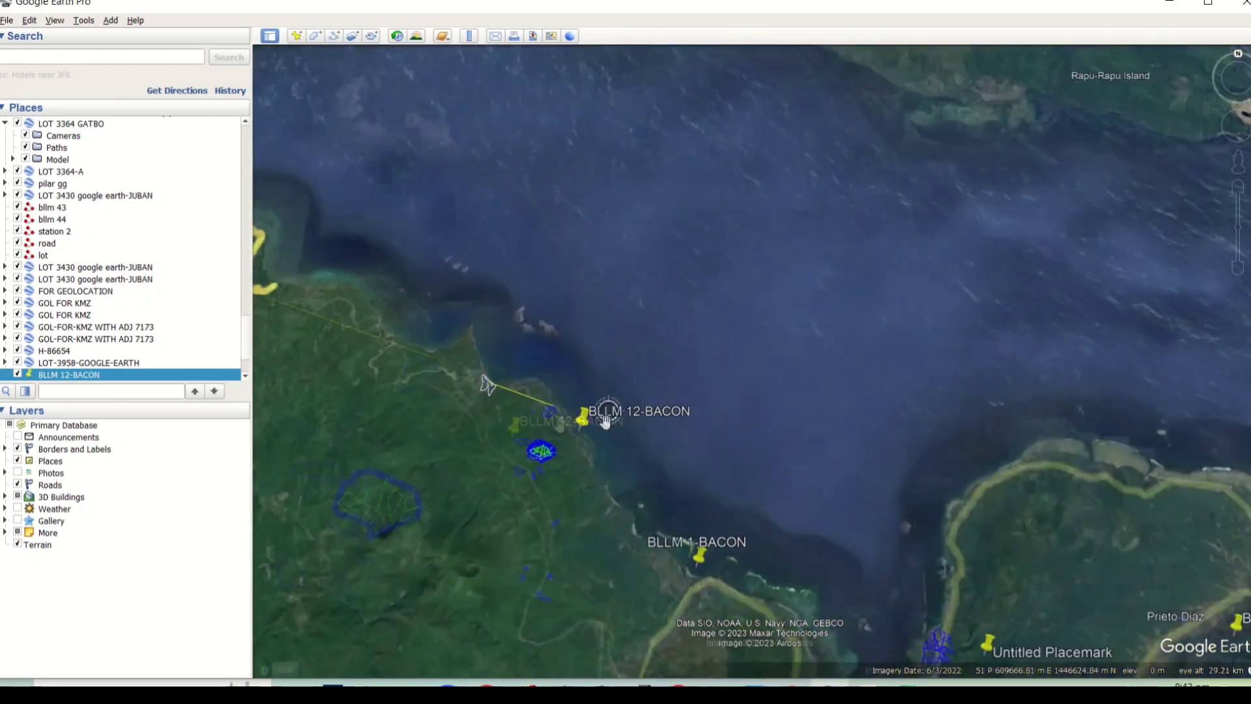
{"action": "scroll", "coordinate": [620, 442], "scroll_direction": "up", "scroll_amount": 5}
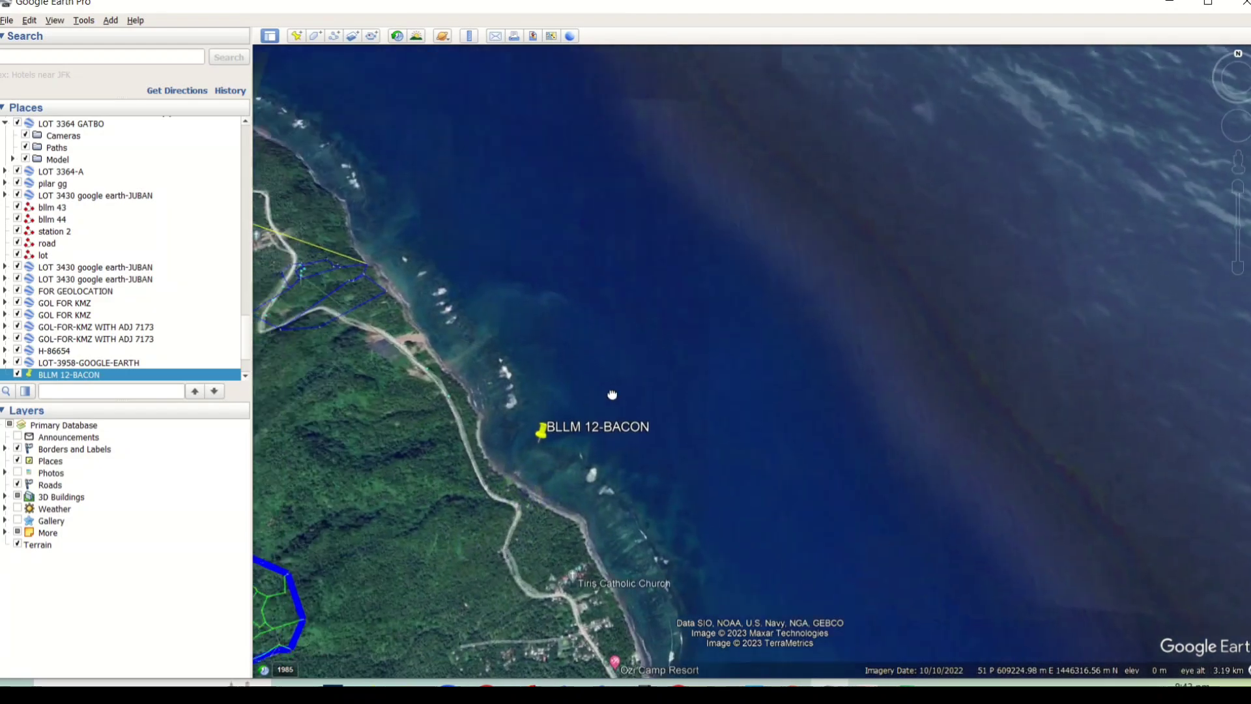
{"action": "scroll", "coordinate": [501, 409], "scroll_direction": "up", "scroll_amount": 2}
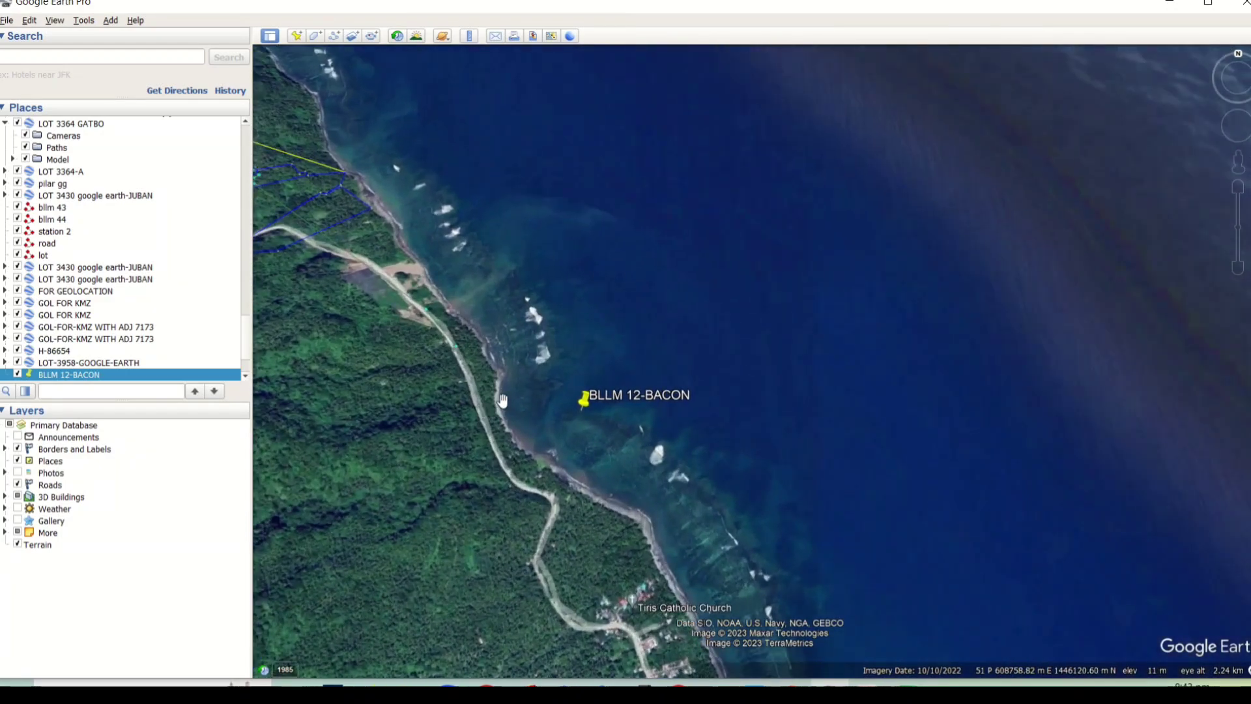
{"action": "scroll", "coordinate": [503, 400], "scroll_direction": "up", "scroll_amount": 3}
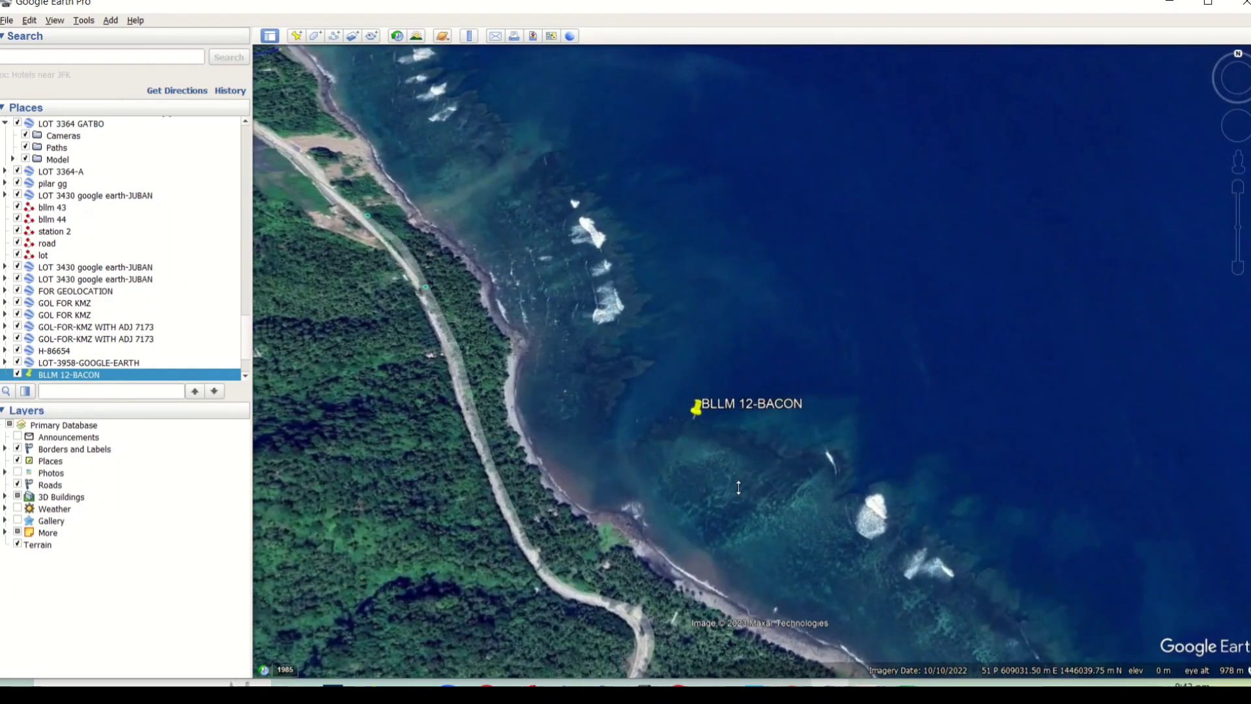
{"action": "scroll", "coordinate": [738, 488], "scroll_direction": "down", "scroll_amount": 2}
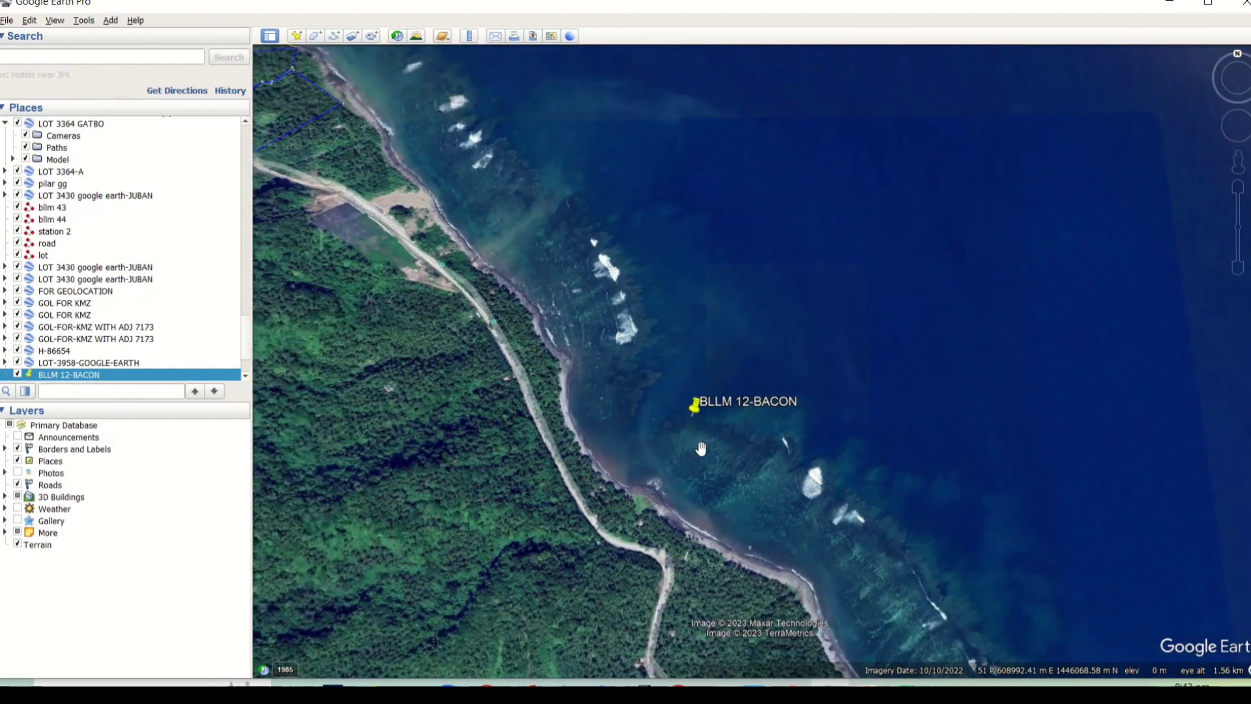
{"action": "scroll", "coordinate": [693, 452], "scroll_direction": "down", "scroll_amount": 2}
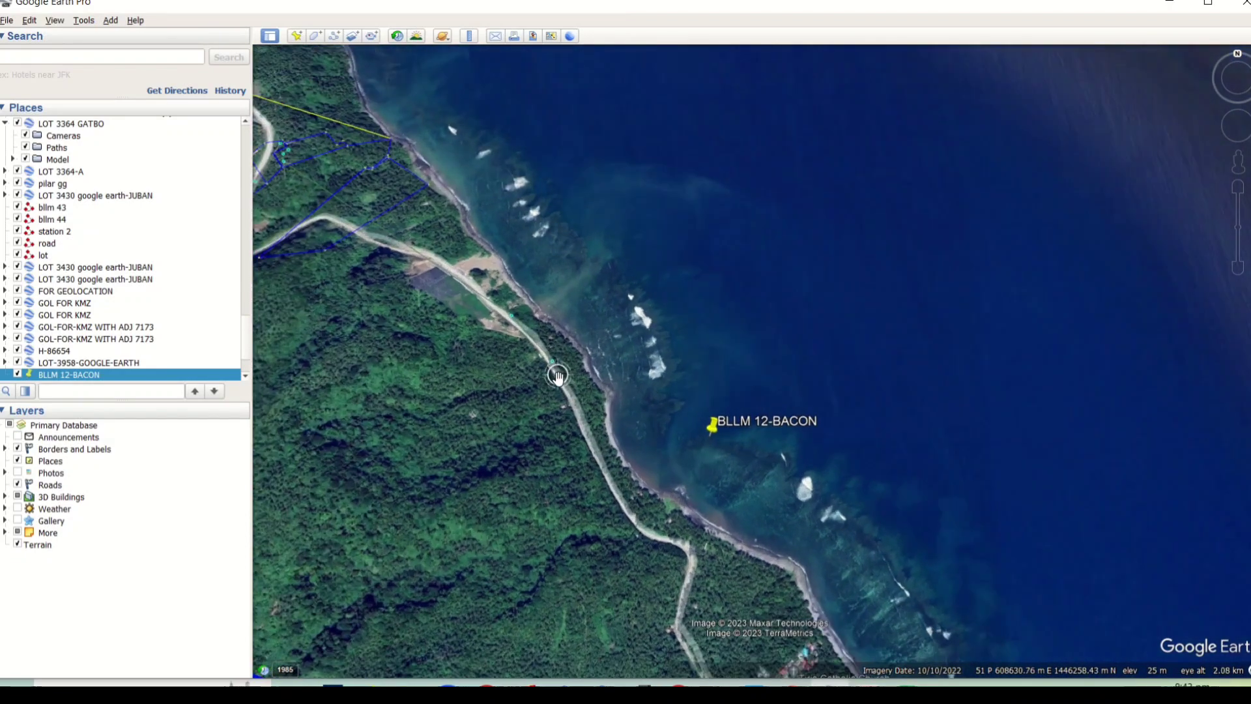
{"action": "scroll", "coordinate": [502, 399], "scroll_direction": "up", "scroll_amount": 3}
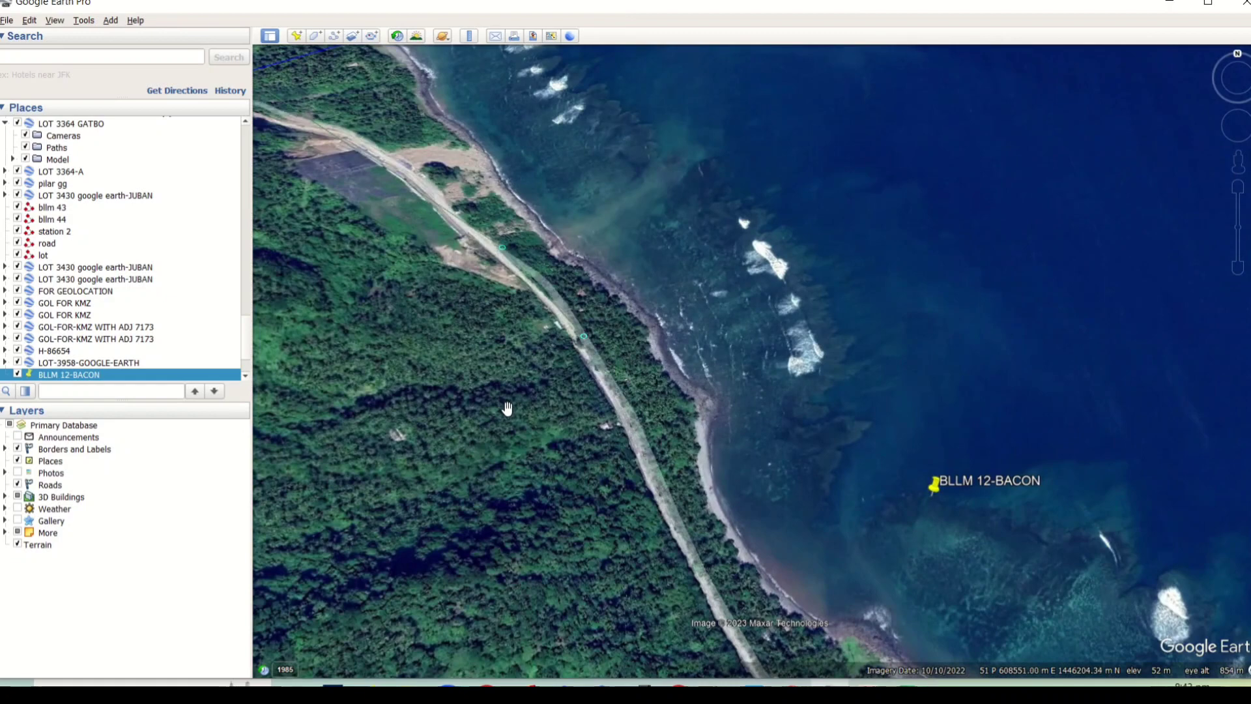
{"action": "scroll", "coordinate": [507, 409], "scroll_direction": "down", "scroll_amount": 3}
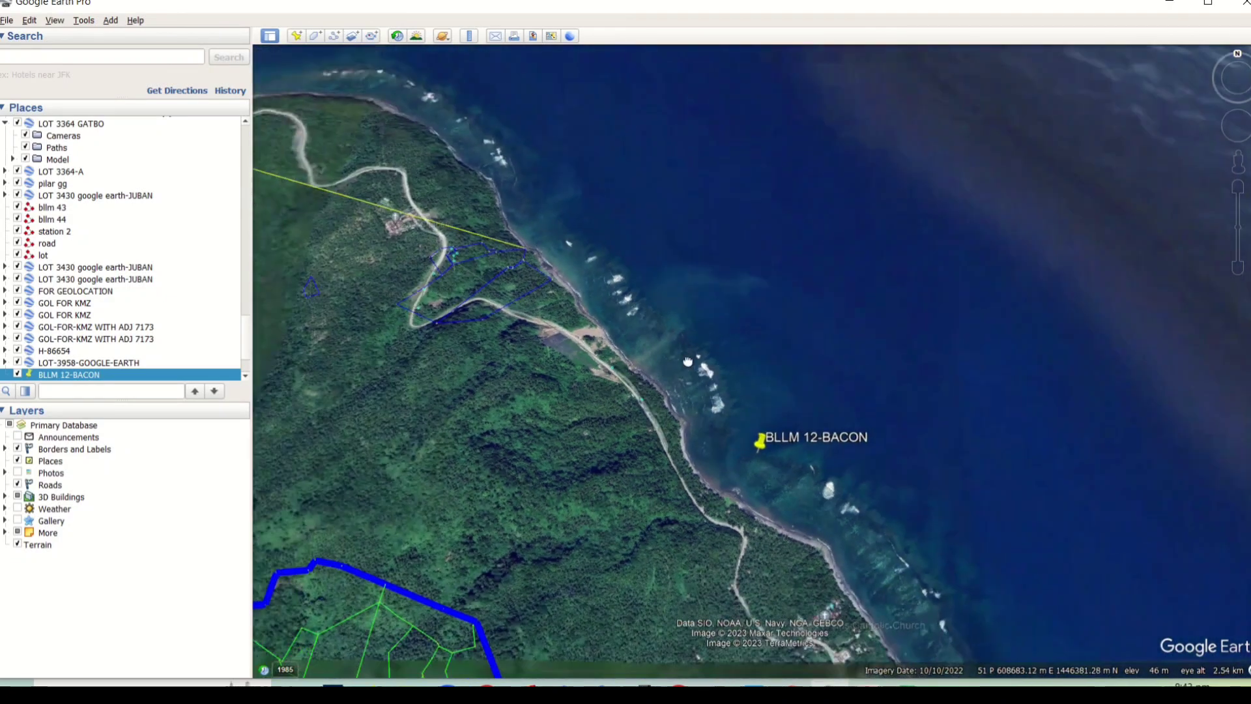
{"action": "scroll", "coordinate": [687, 366], "scroll_direction": "down", "scroll_amount": 2}
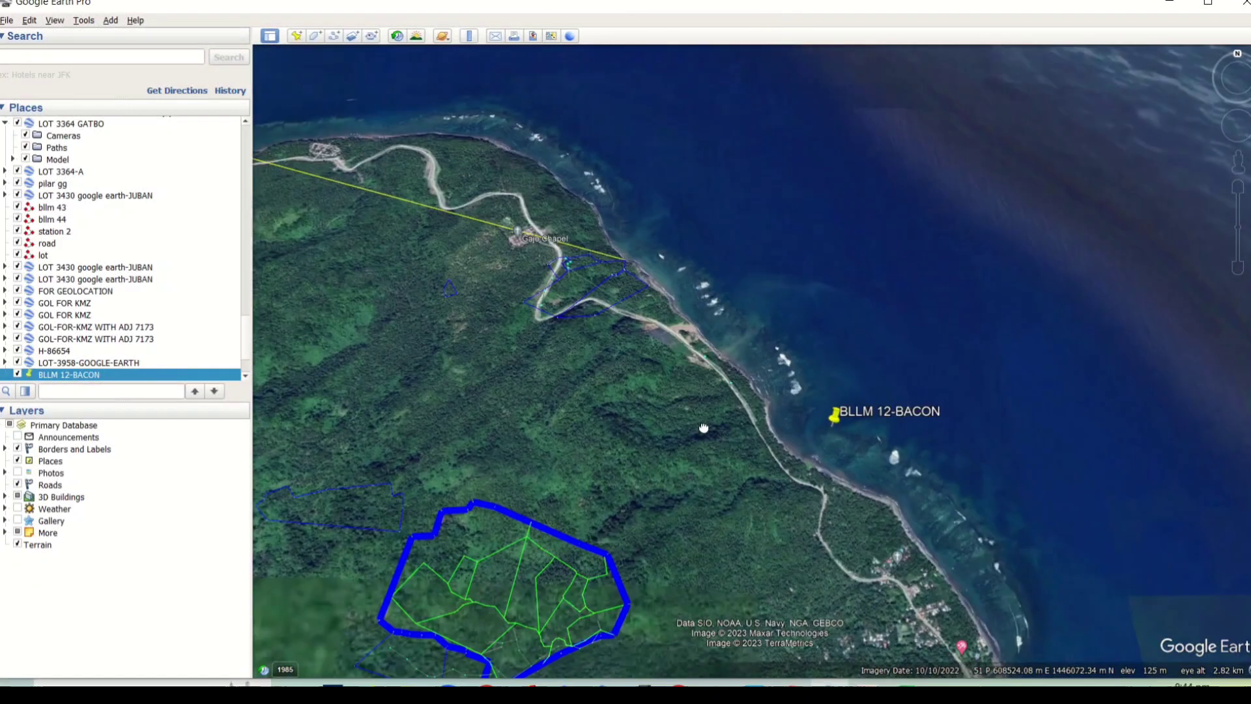
Start a placemark named BLLM 11-BACON and paste its northing 1446133.916 from the notes
{"action": "left_click", "coordinate": [296, 35]}
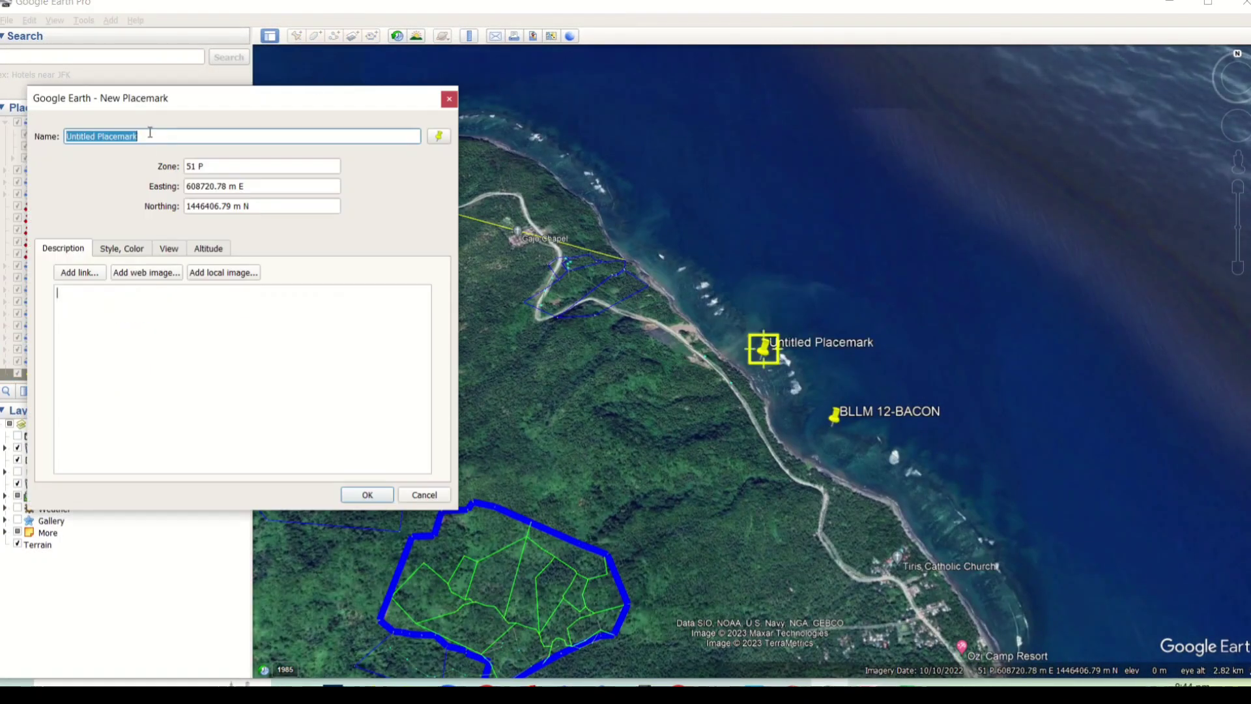
{"action": "type", "text": "BLLM 11-BACON"}
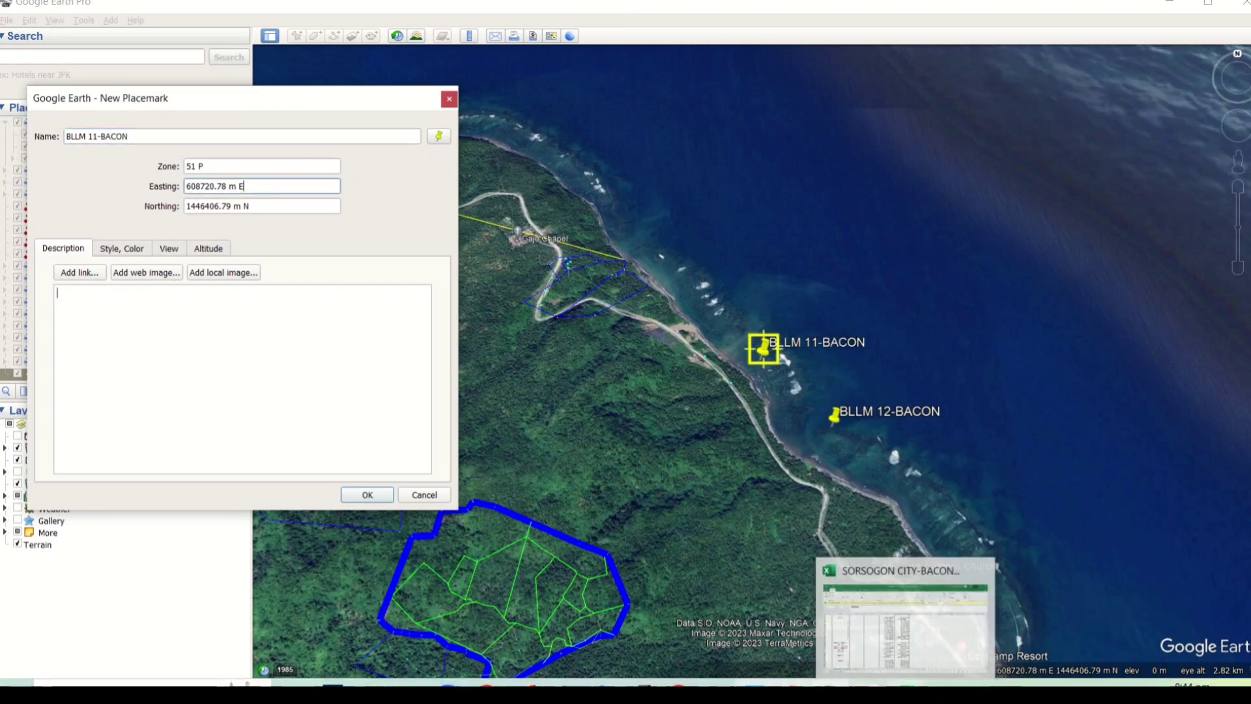
{"action": "left_click", "coordinate": [904, 684]}
{"action": "left_click_drag", "start_coordinate": [578, 304], "coordinate": [504, 305]}
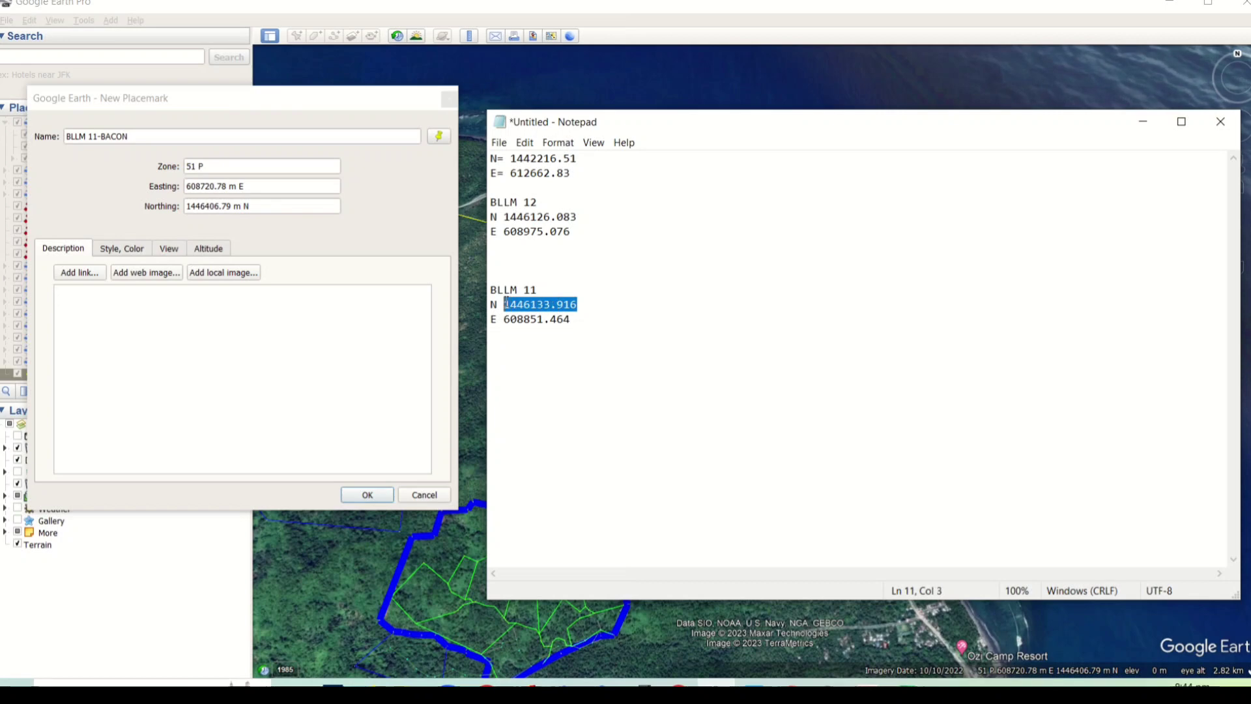
{"action": "right_click", "coordinate": [505, 299]}
{"action": "left_click", "coordinate": [551, 348]}
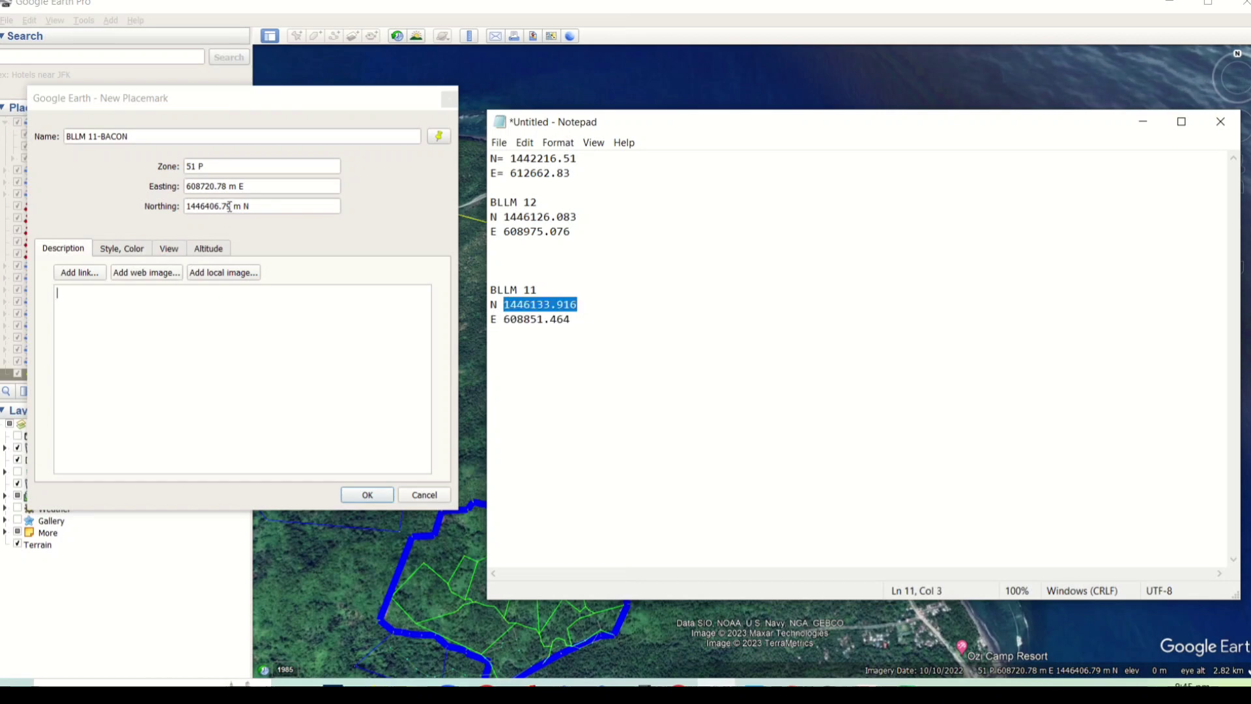
{"action": "left_click_drag", "start_coordinate": [229, 206], "coordinate": [198, 205]}
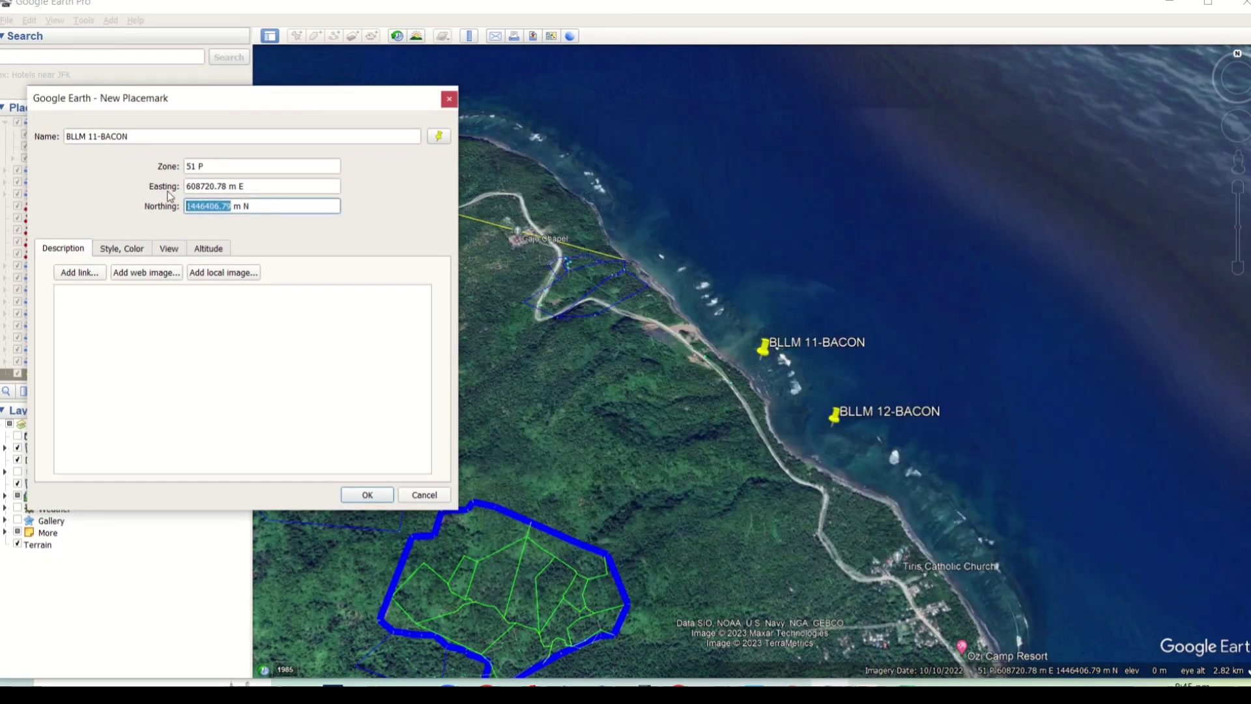
{"action": "key", "text": "ctrl+v"}
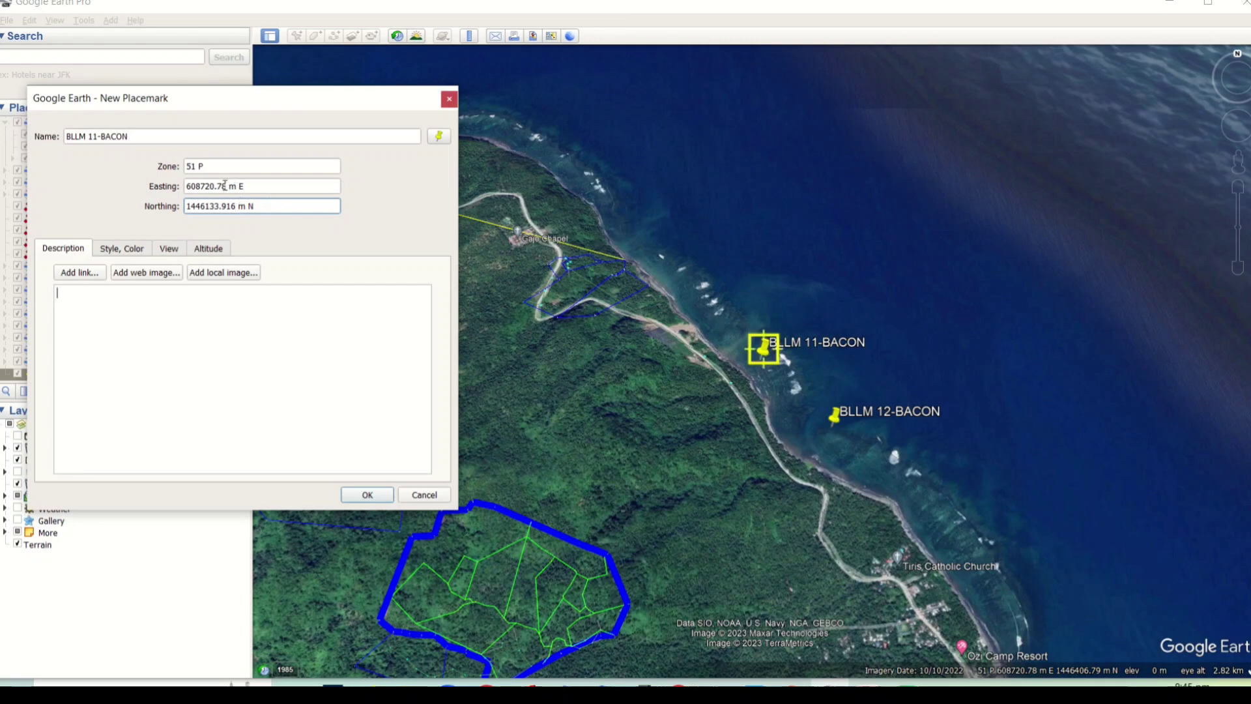
Copy the easting 608851.464 from the notes into the placemark's Easting field
{"action": "left_click", "coordinate": [756, 683]}
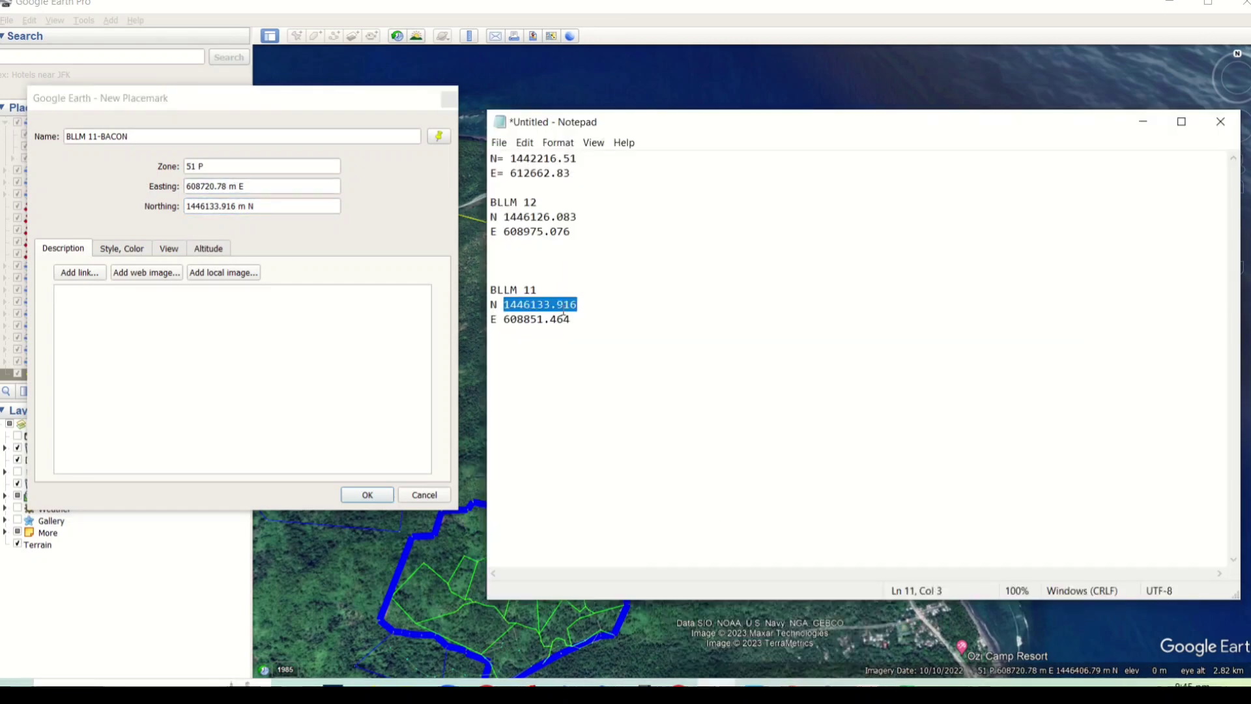
{"action": "left_click_drag", "start_coordinate": [572, 319], "coordinate": [527, 307]}
{"action": "right_click", "coordinate": [512, 322]}
{"action": "left_click", "coordinate": [547, 368]}
{"action": "double_click", "coordinate": [226, 187]}
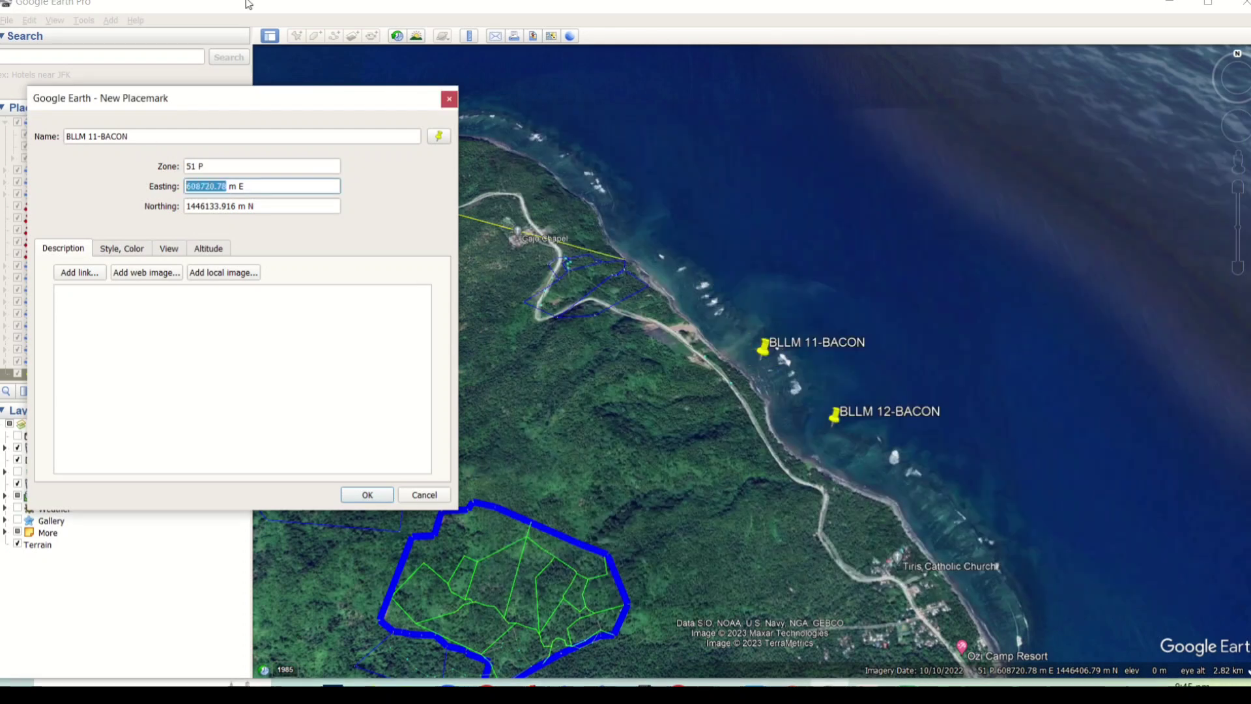
{"action": "left_click", "coordinate": [280, 207]}
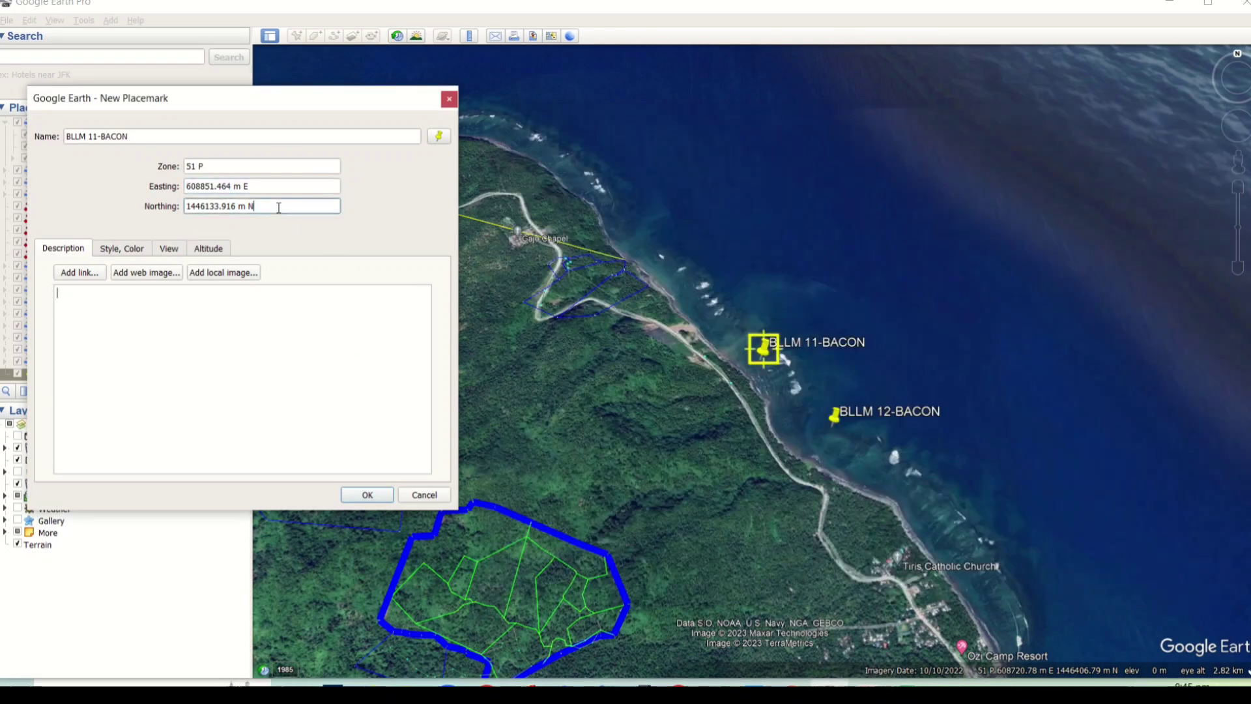
Verify the values against the notes, check the view settings, and save the placemark
{"action": "key", "text": "alt+Tab"}
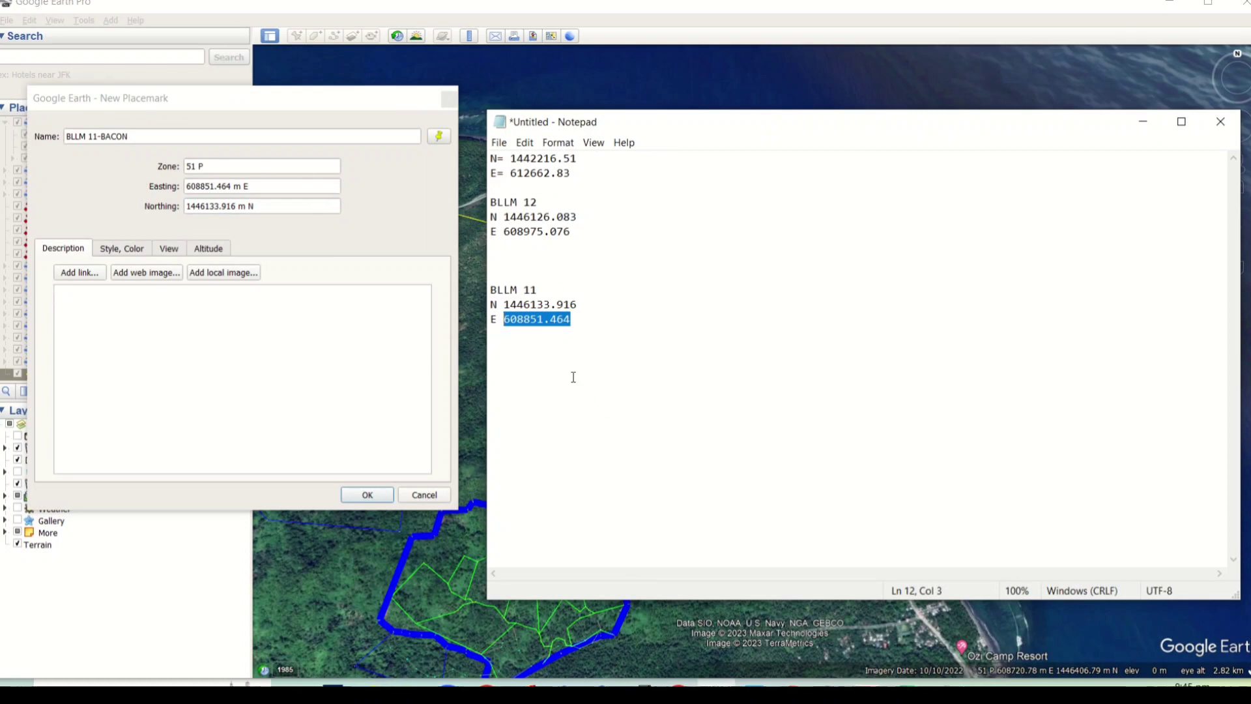
{"action": "left_click", "coordinate": [505, 388]}
{"action": "left_click", "coordinate": [208, 342]}
{"action": "left_click", "coordinate": [173, 255]}
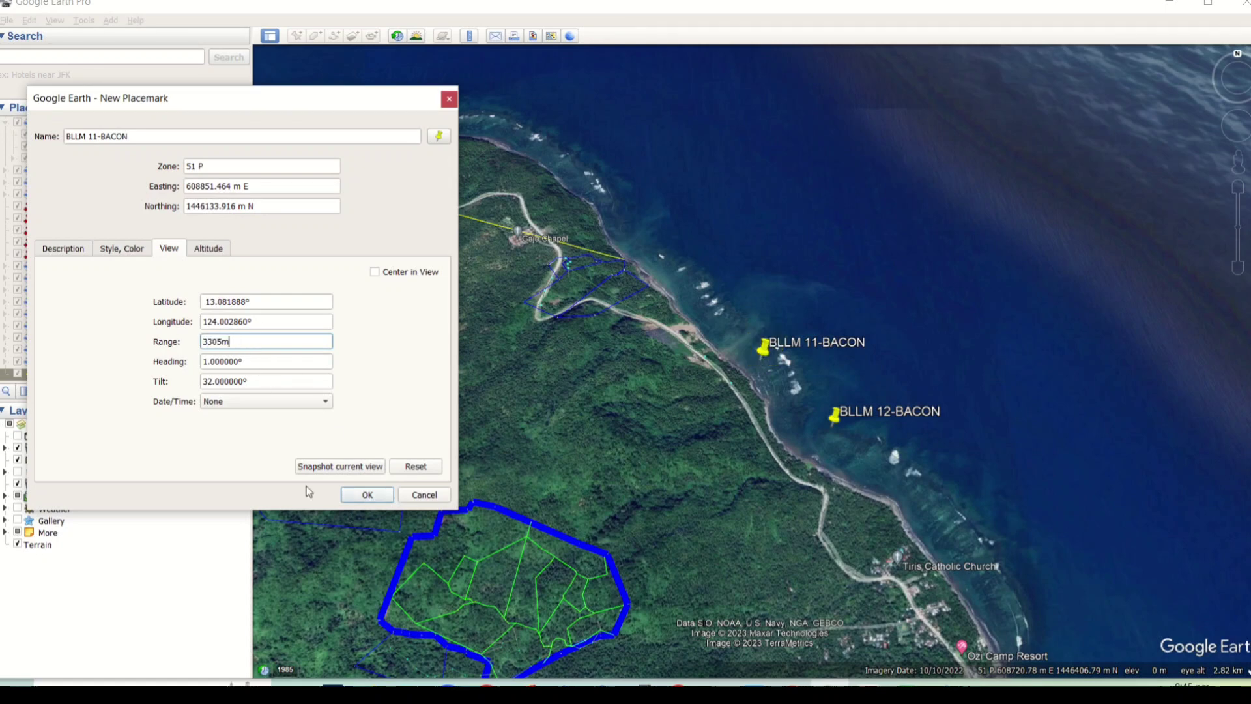
{"action": "left_click", "coordinate": [368, 495]}
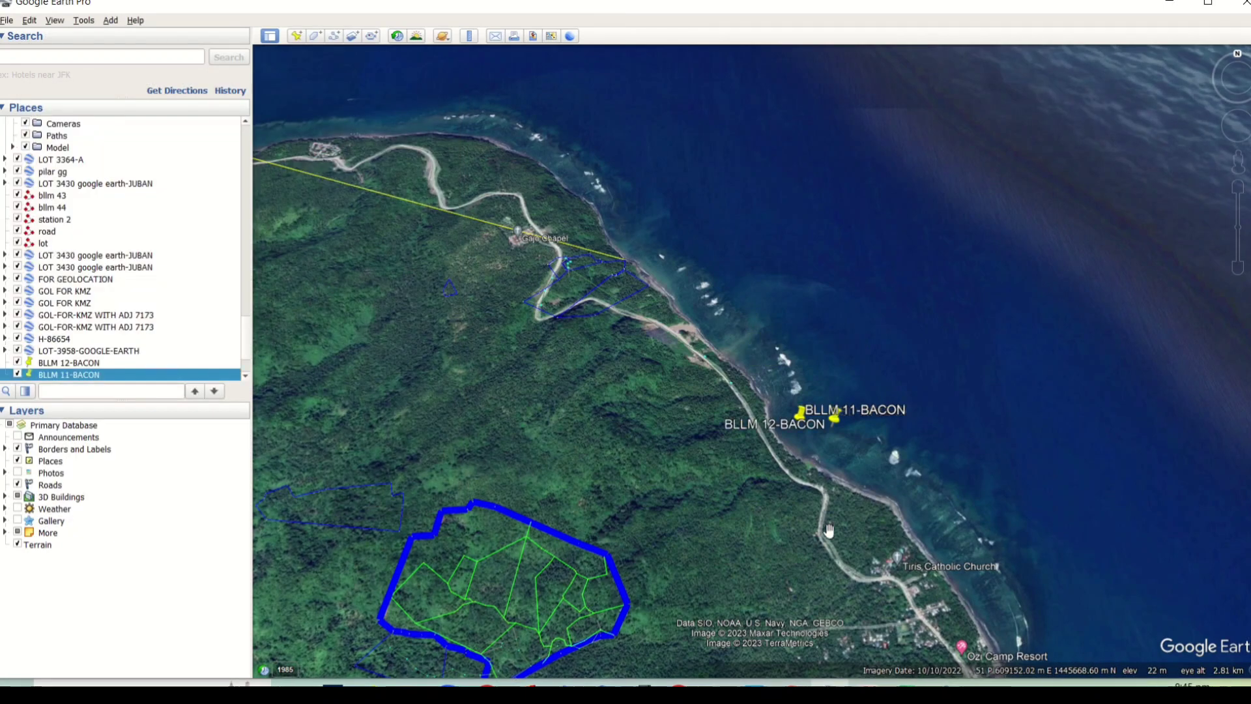
{"action": "scroll", "coordinate": [868, 471], "scroll_direction": "down", "scroll_amount": 5}
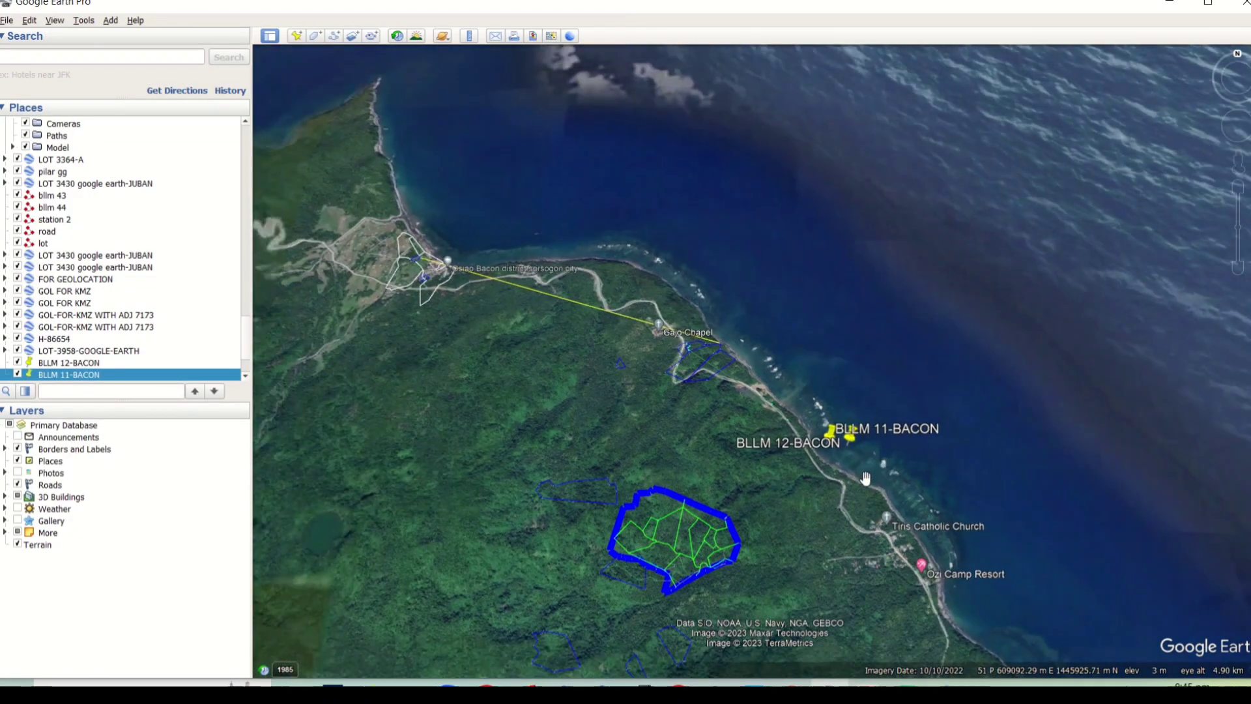
{"action": "scroll", "coordinate": [852, 452], "scroll_direction": "up", "scroll_amount": 5}
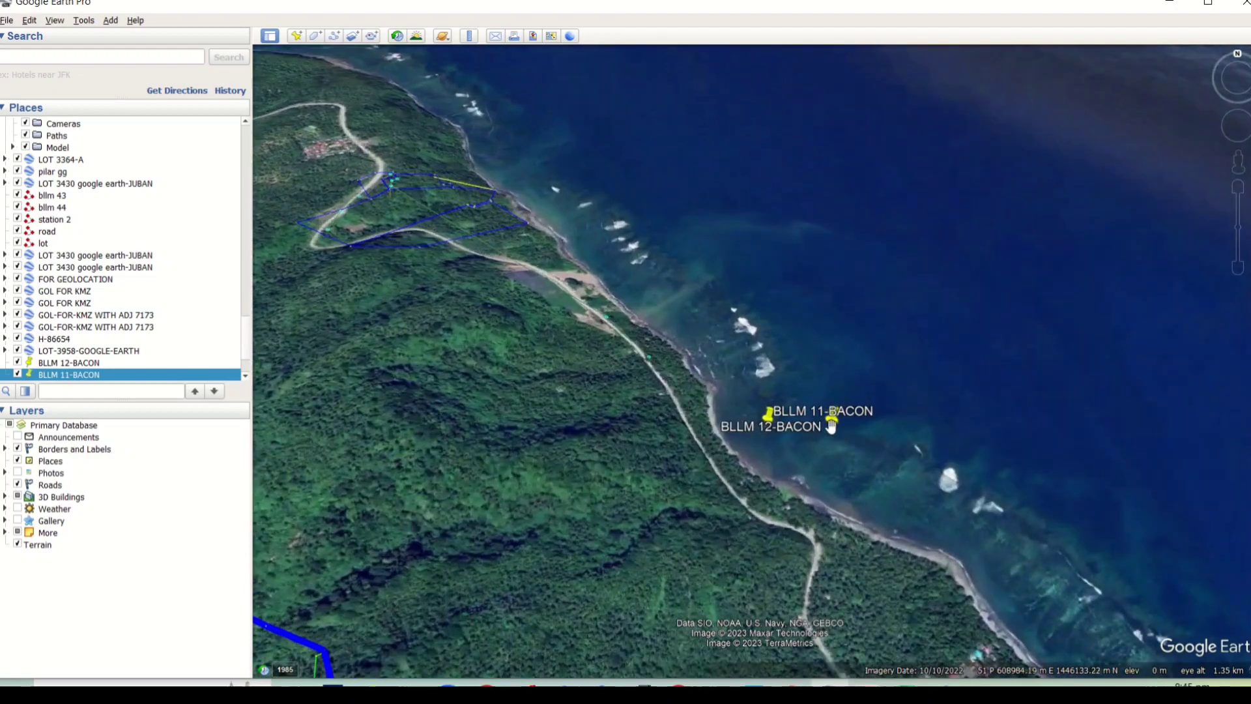
{"action": "left_click", "coordinate": [834, 427]}
{"action": "right_click", "coordinate": [834, 429]}
{"action": "left_click", "coordinate": [901, 603]}
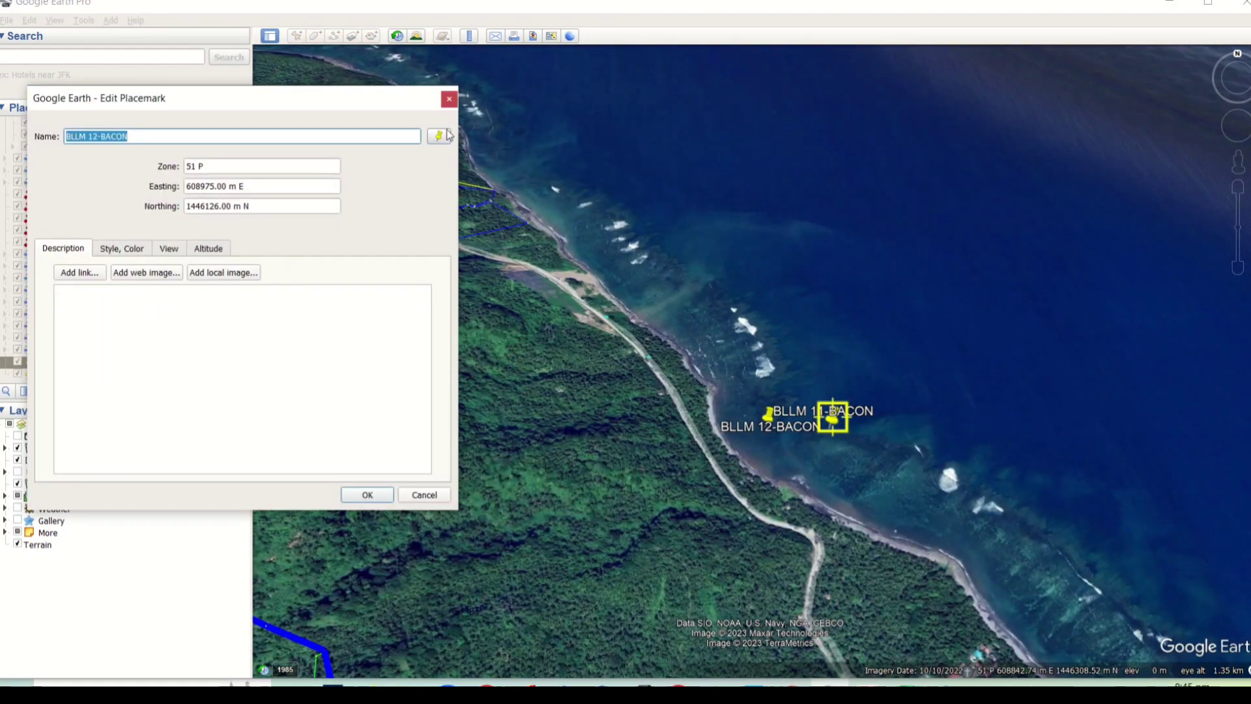
{"action": "left_click", "coordinate": [366, 494]}
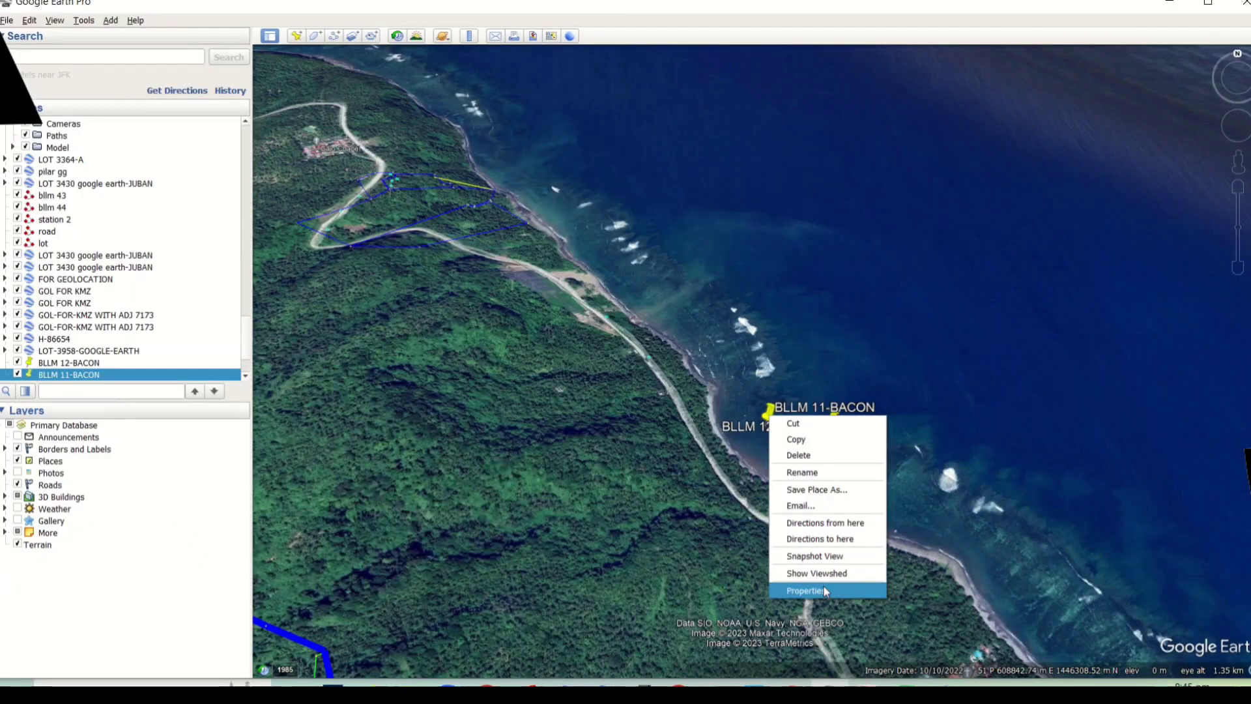
{"action": "left_click", "coordinate": [807, 589]}
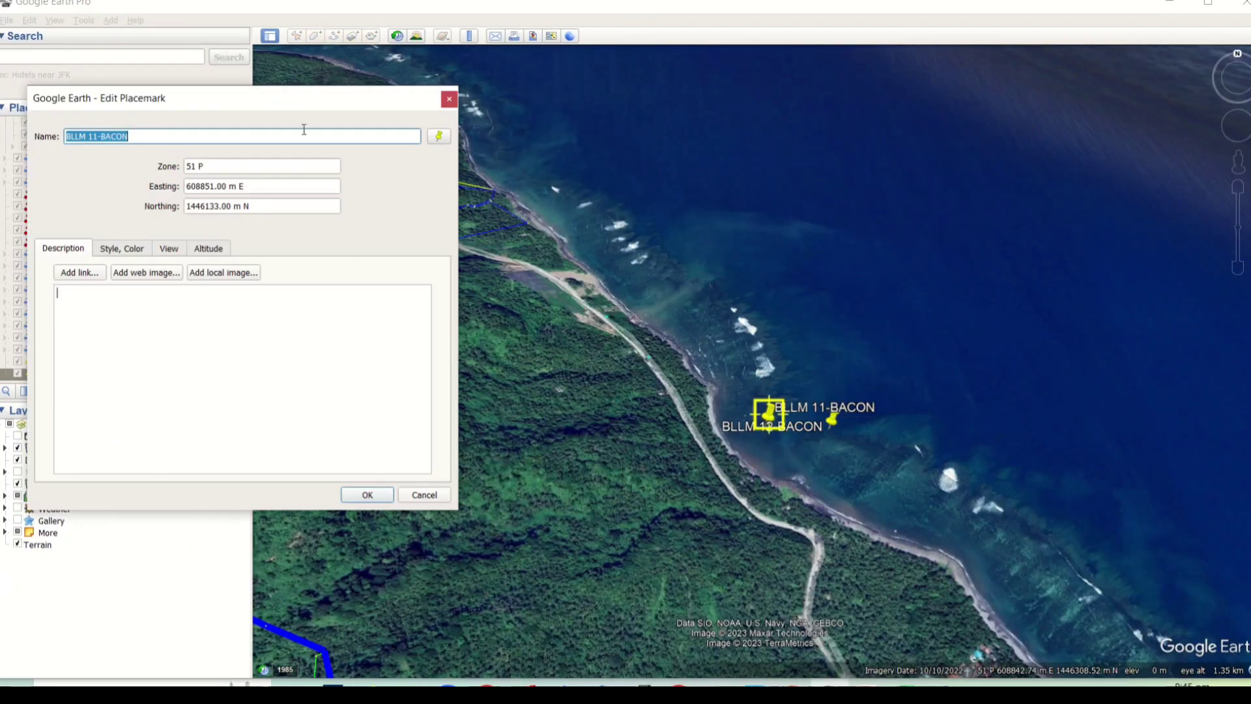
{"action": "left_click", "coordinate": [834, 427]}
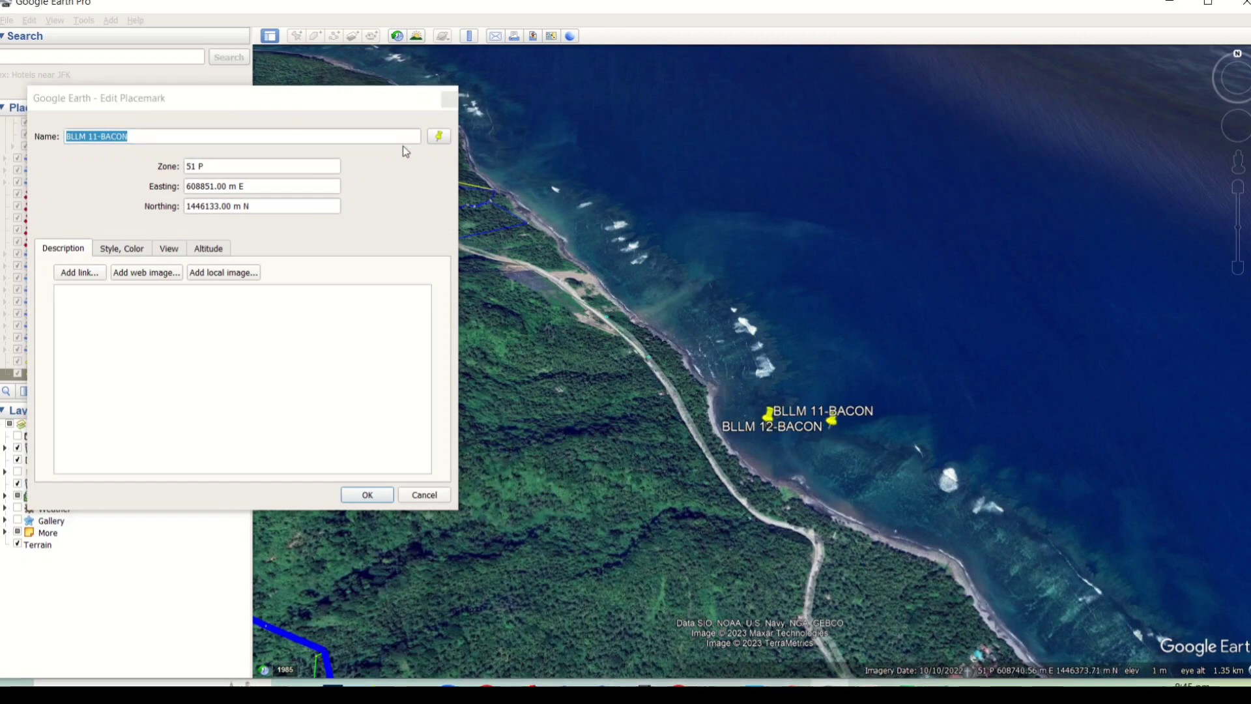
{"action": "left_click", "coordinate": [423, 494]}
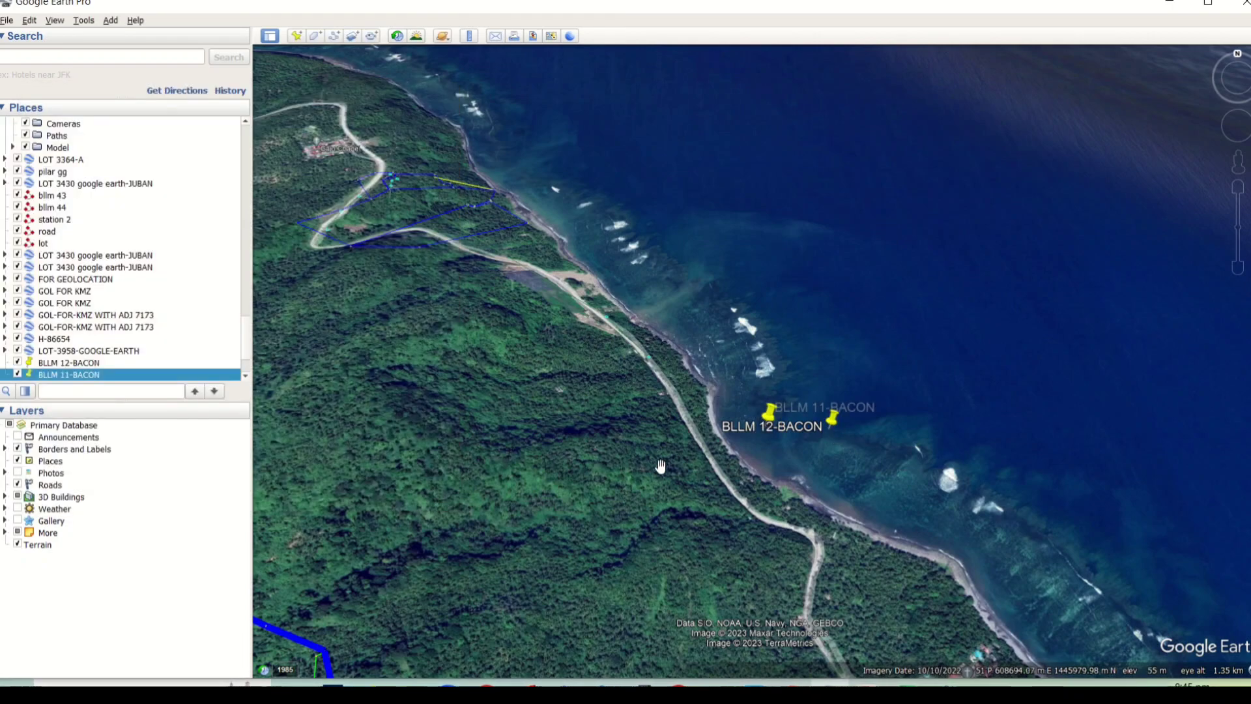
{"action": "right_click", "coordinate": [834, 420]}
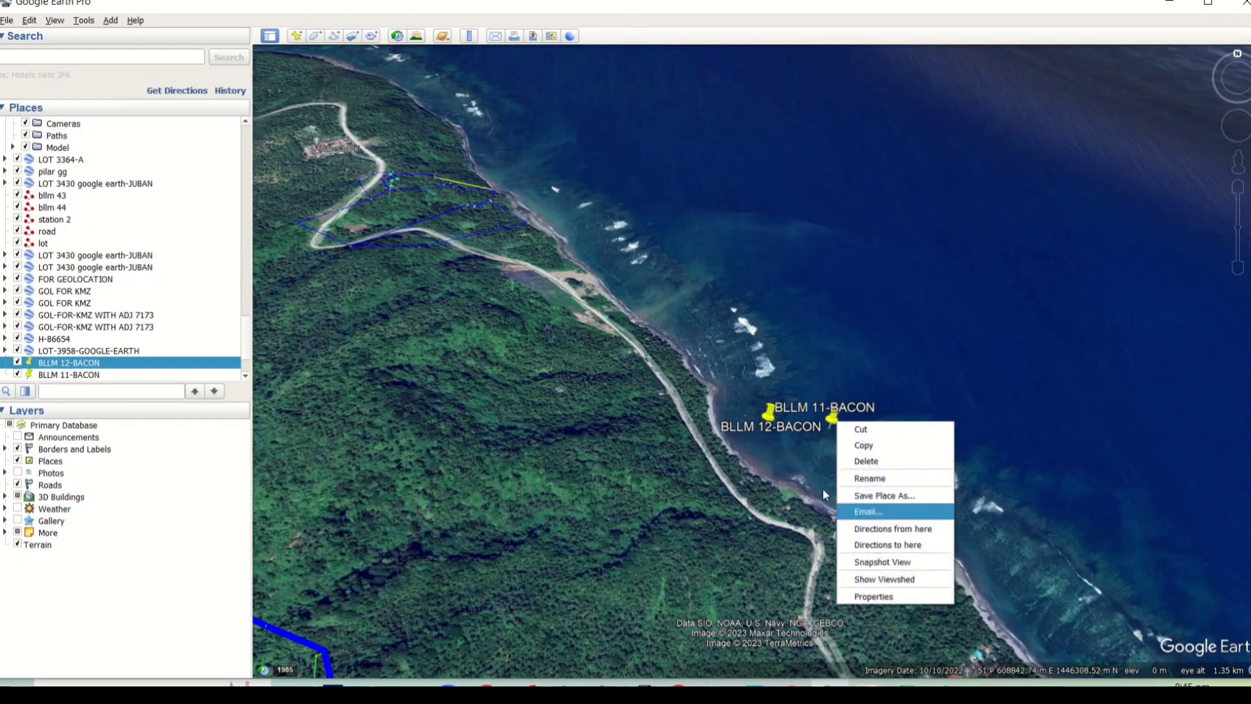
{"action": "left_click", "coordinate": [866, 597]}
{"action": "left_click", "coordinate": [452, 101]}
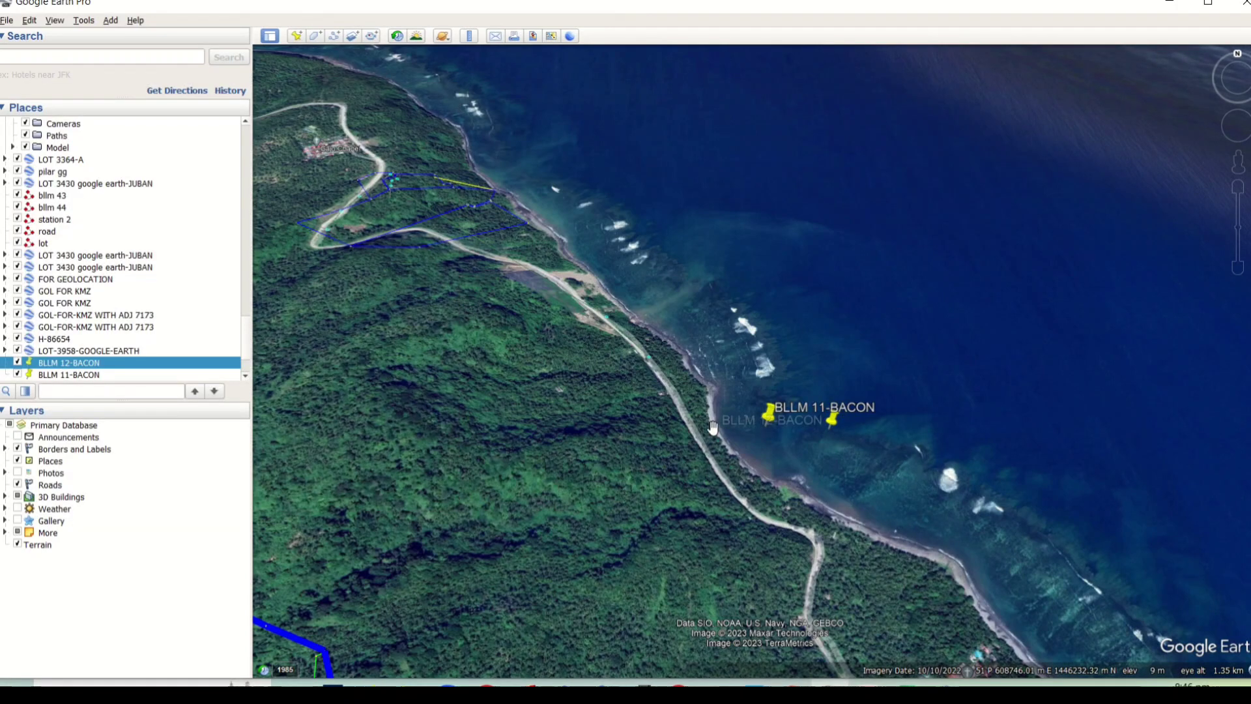
{"action": "scroll", "coordinate": [797, 478], "scroll_direction": "down", "scroll_amount": 5}
{"action": "scroll", "coordinate": [797, 478], "scroll_direction": "up", "scroll_amount": 3}
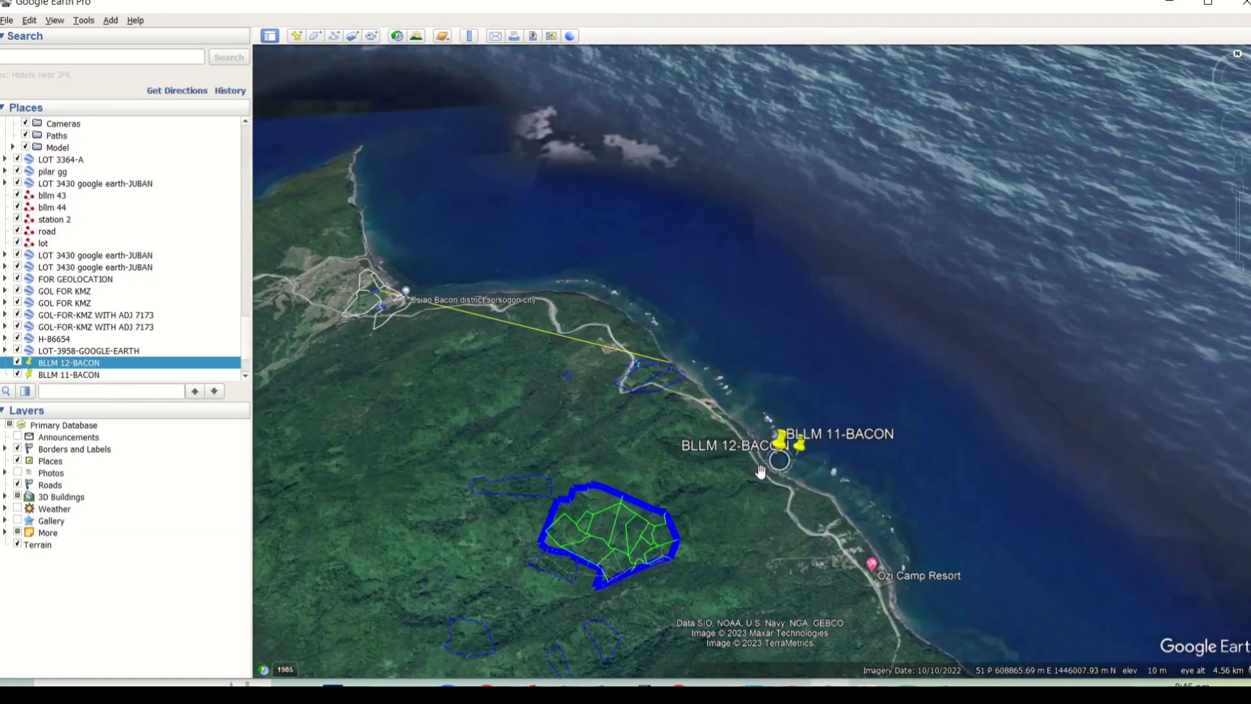
{"action": "left_click_drag", "start_coordinate": [694, 388], "coordinate": [889, 460]}
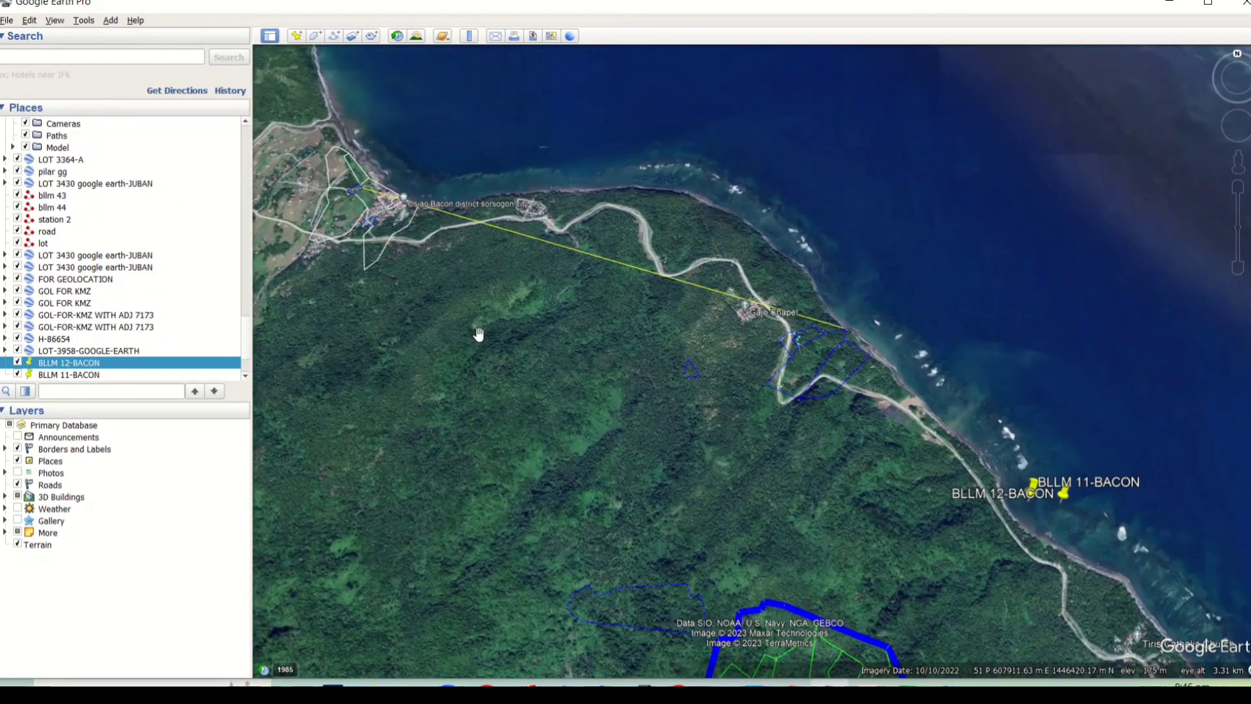
{"action": "scroll", "coordinate": [515, 358], "scroll_direction": "up", "scroll_amount": 3}
{"action": "scroll", "coordinate": [513, 360], "scroll_direction": "up", "scroll_amount": 3}
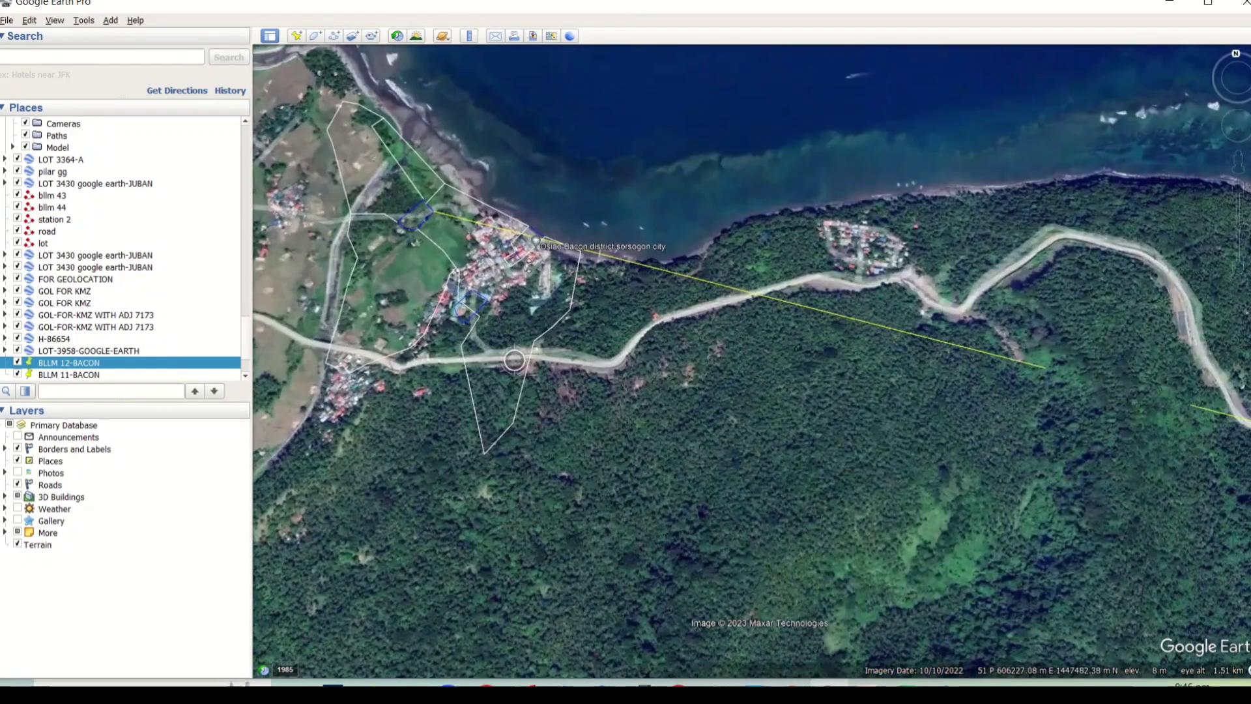
{"action": "scroll", "coordinate": [602, 409], "scroll_direction": "down", "scroll_amount": 2}
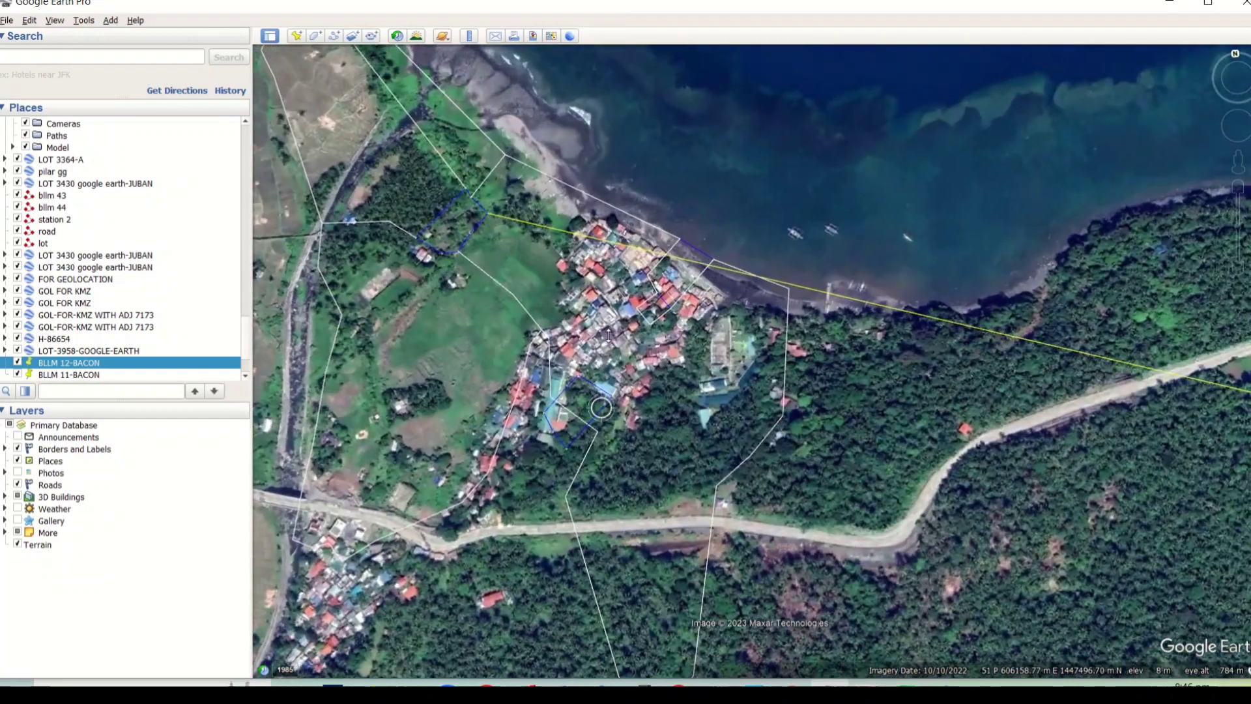
{"action": "key", "text": "Down"}
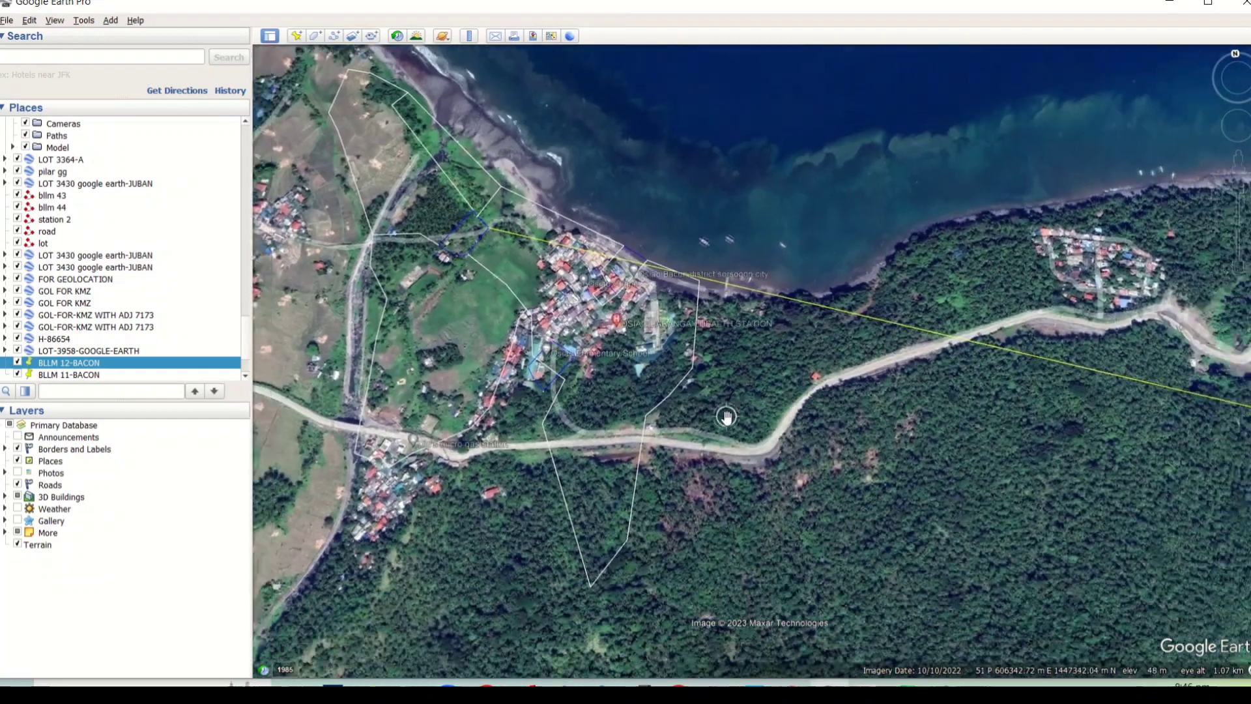
{"action": "key", "text": "Right"}
{"action": "key", "text": "Right"}
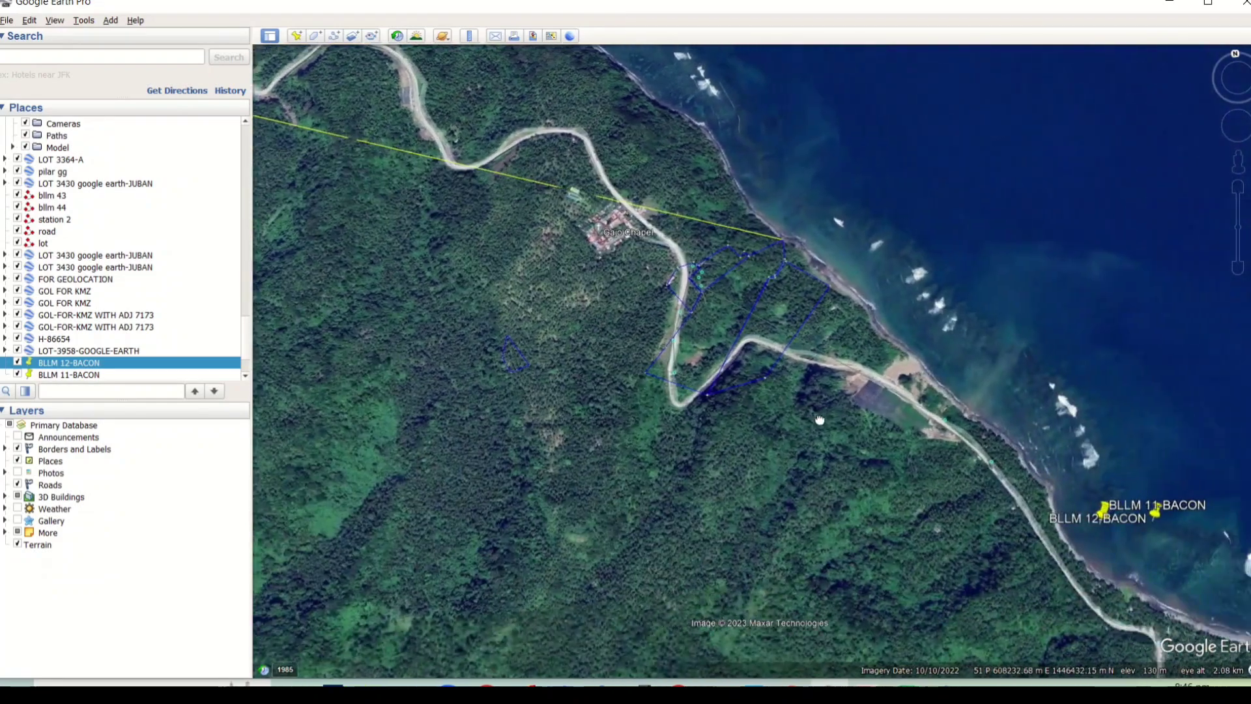
{"action": "left_click_drag", "start_coordinate": [820, 420], "coordinate": [718, 308]}
{"action": "scroll", "coordinate": [920, 355], "scroll_direction": "up", "scroll_amount": 5}
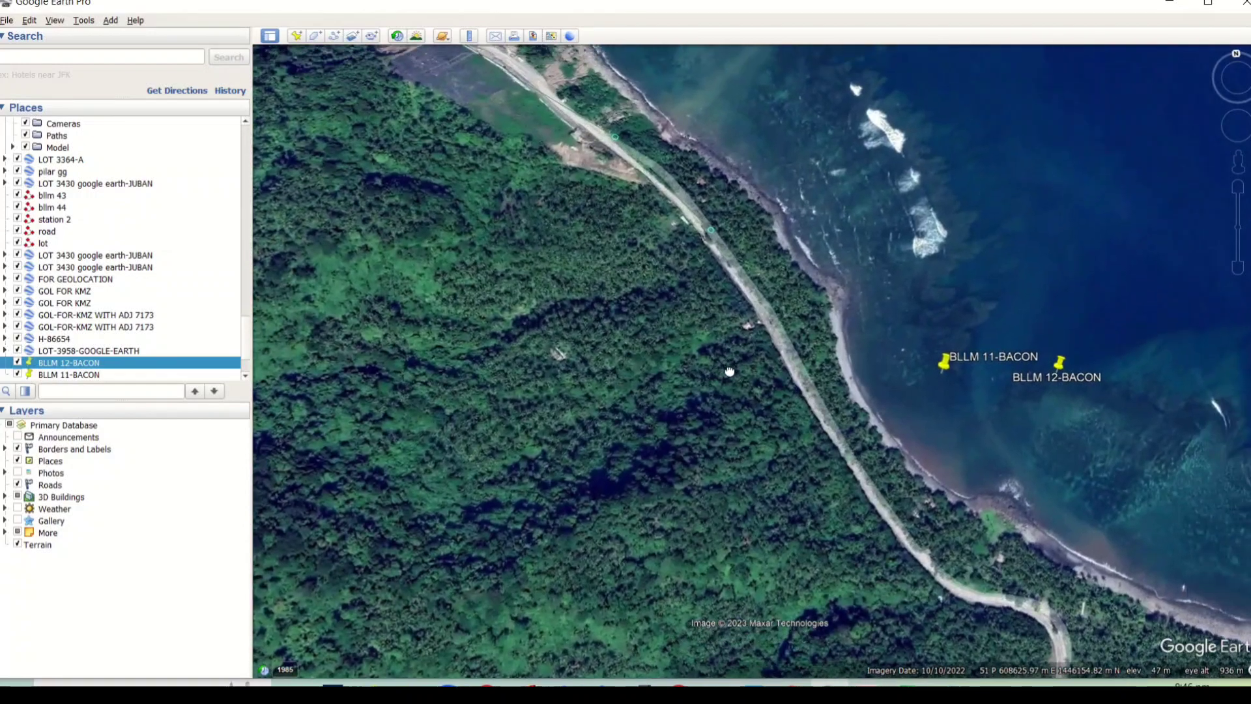
{"action": "left_click_drag", "start_coordinate": [729, 371], "coordinate": [912, 532]}
{"action": "left_click_drag", "start_coordinate": [898, 486], "coordinate": [781, 407]}
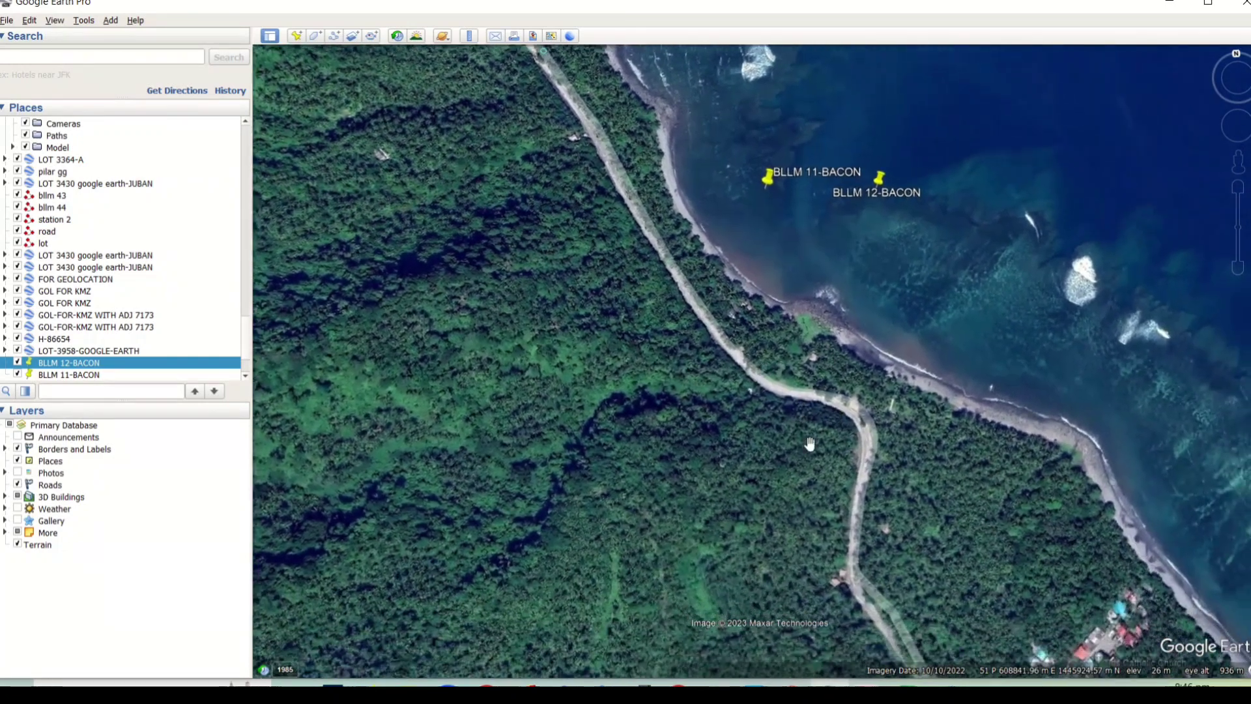